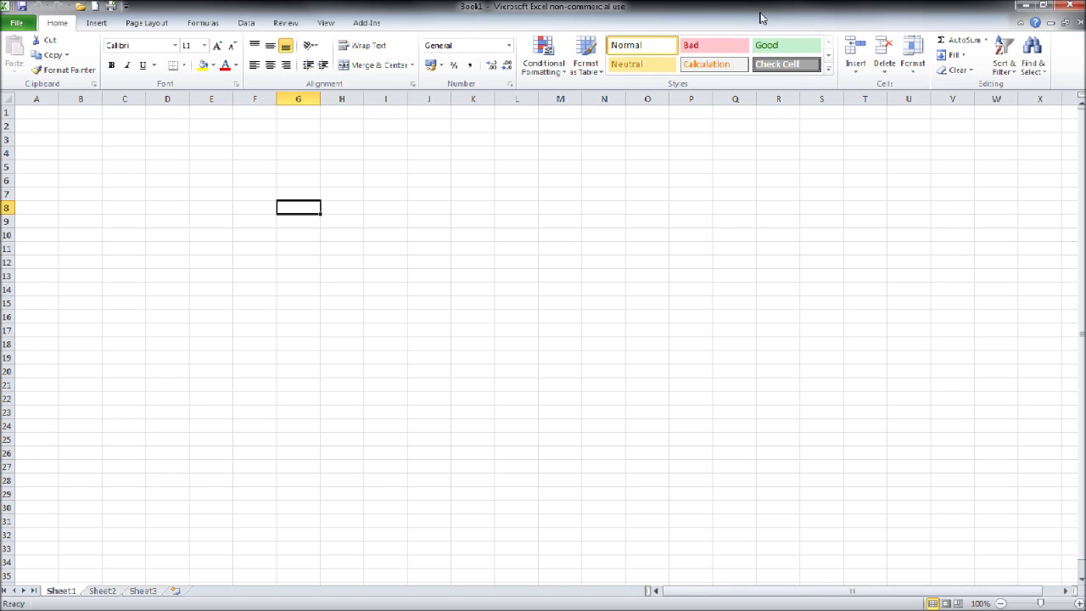
Step: Enter the numbers 123, 4, 9, 30 and 19 down column H in cells H7 to H11
left_click(329, 191)
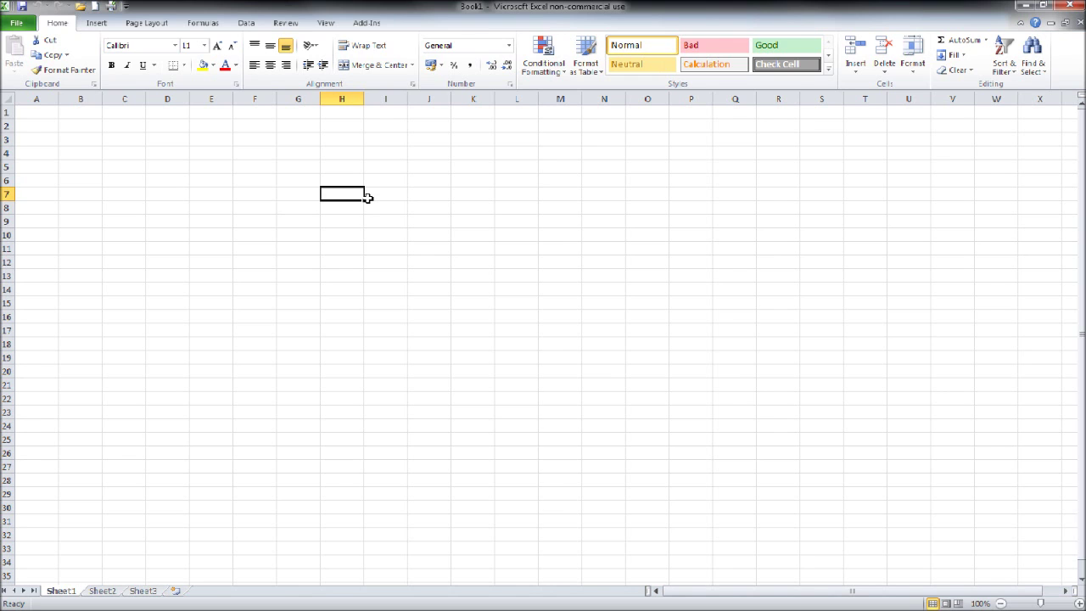
type("123")
key("Return")
type("4")
key("Return")
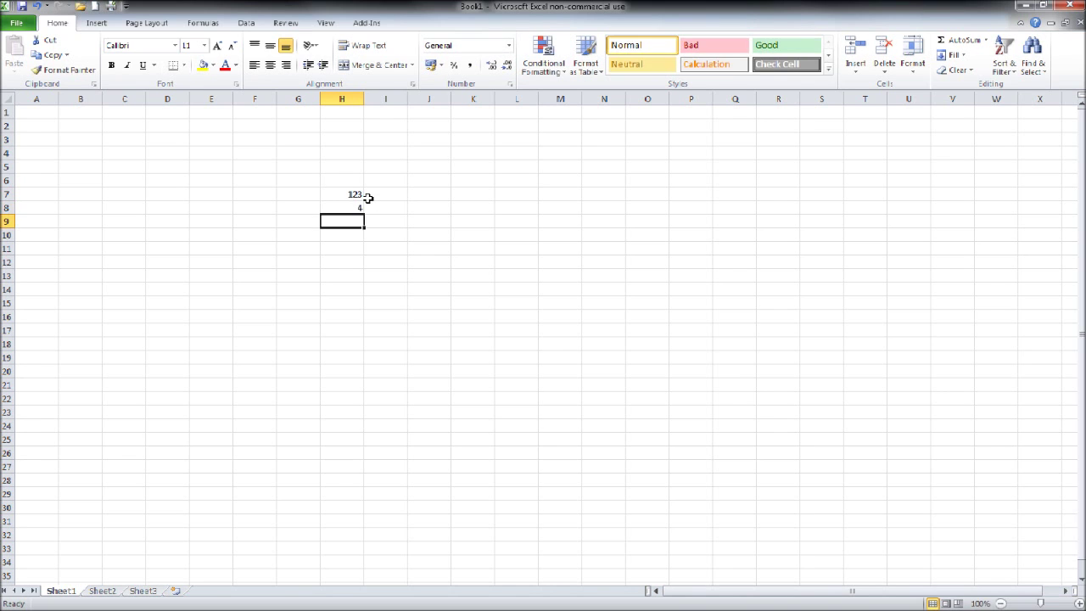
type("9")
key("Return")
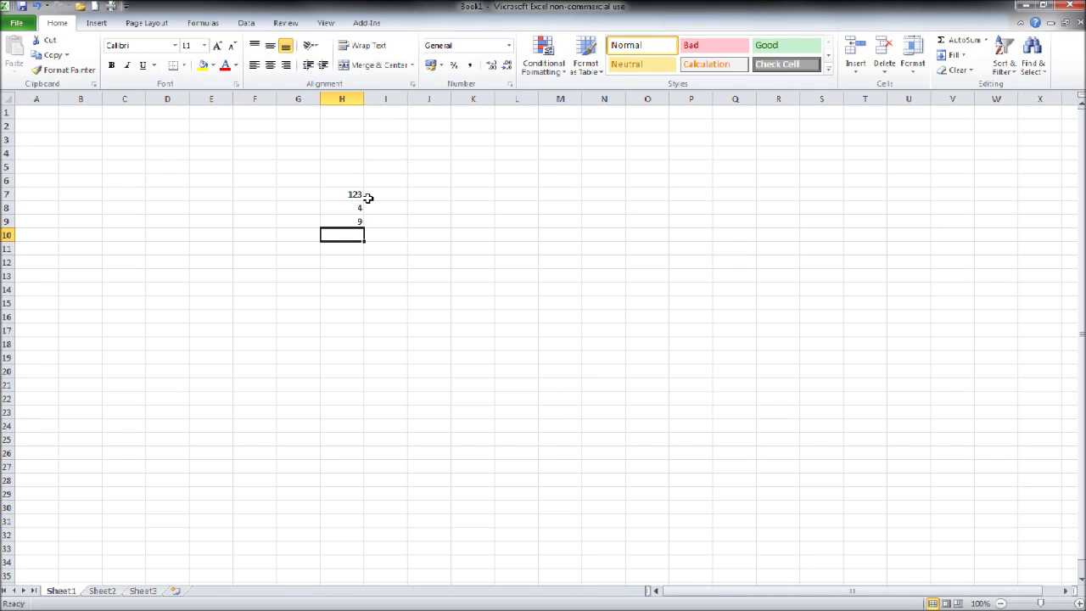
type("30")
key("Return")
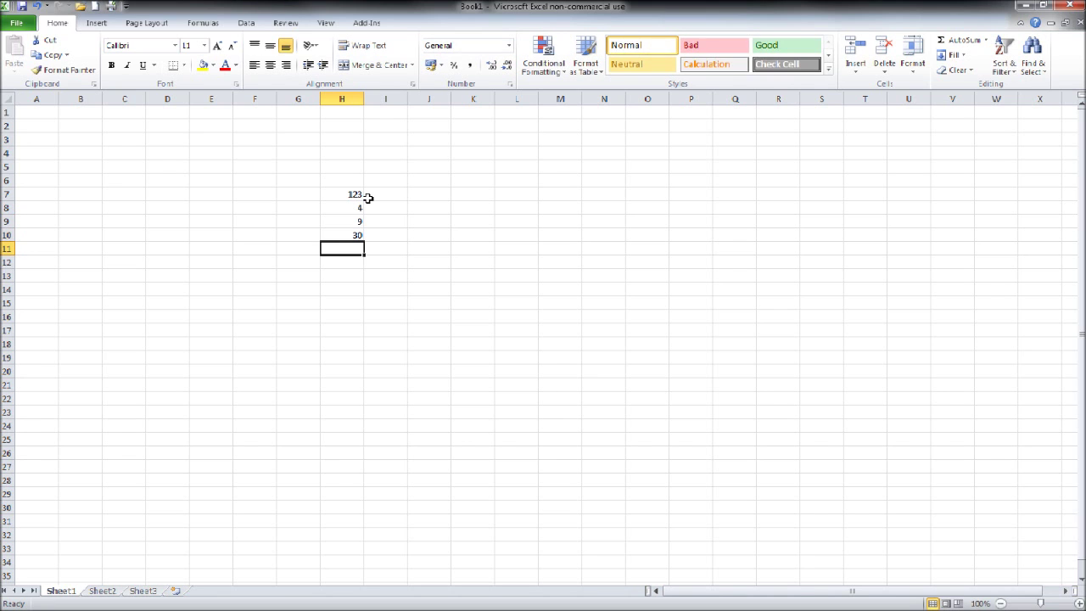
type("19")
key("Return")
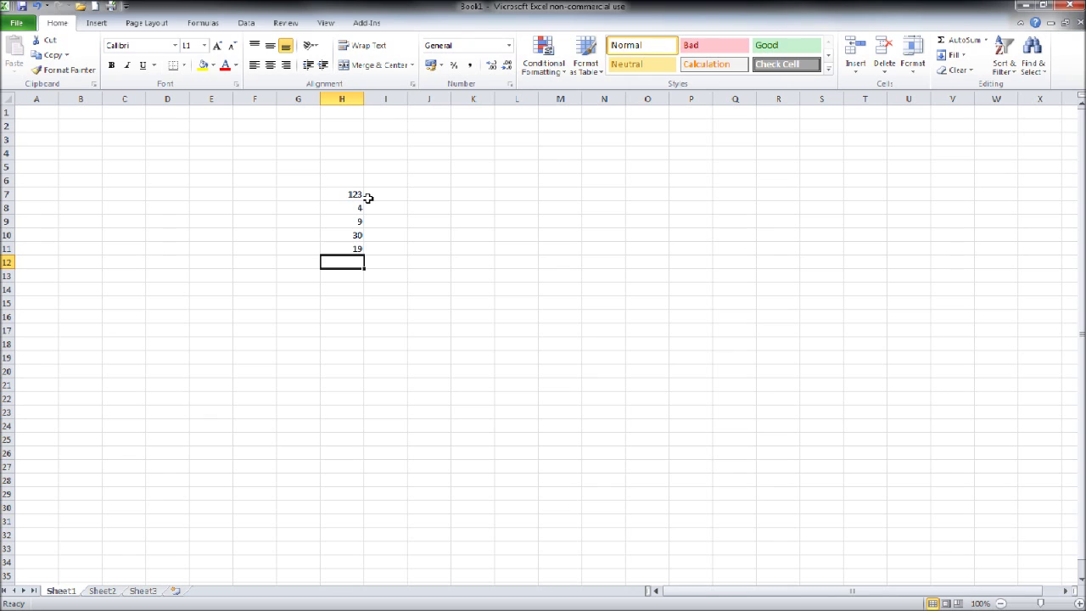
key("Up")
key("Up")
key("Up")
key("Up")
key("Up")
key("Down")
key("Down")
key("Down")
key("Down")
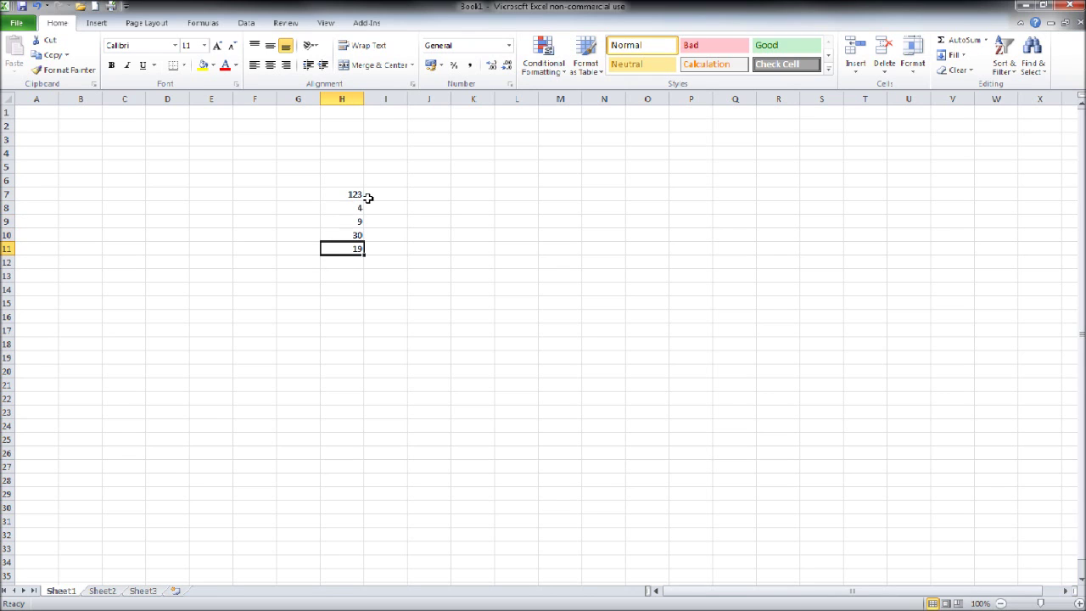
key("Up")
key("Up")
key("Up")
key("Up")
key("Down")
key("Down")
key("Down")
key("Down")
key("Up")
key("Up")
key("Up")
key("Up")
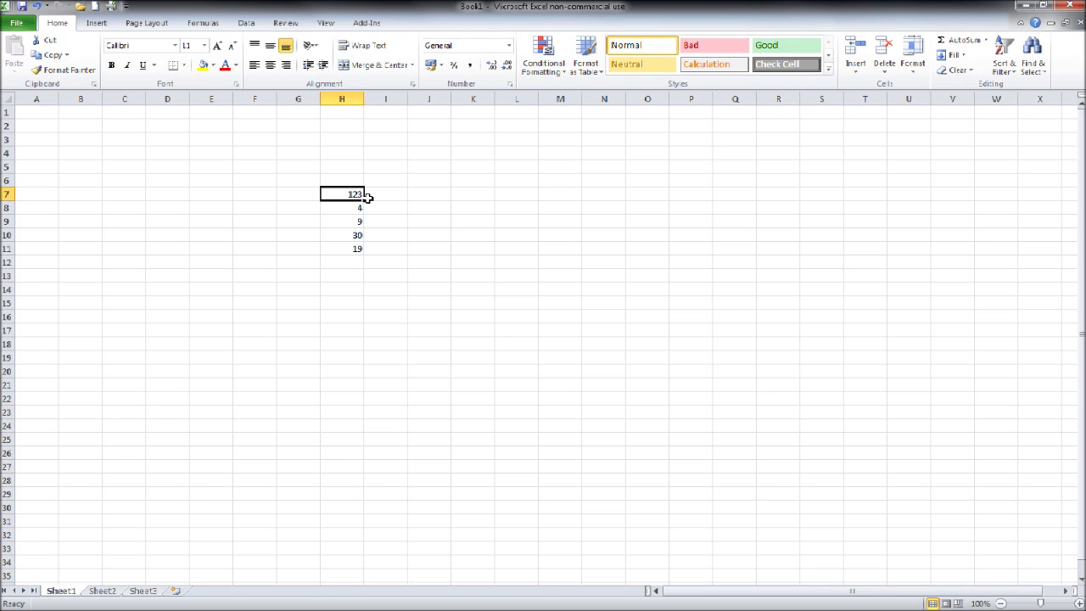
key("Down")
key("Down")
key("Down")
key("Down")
key("Down")
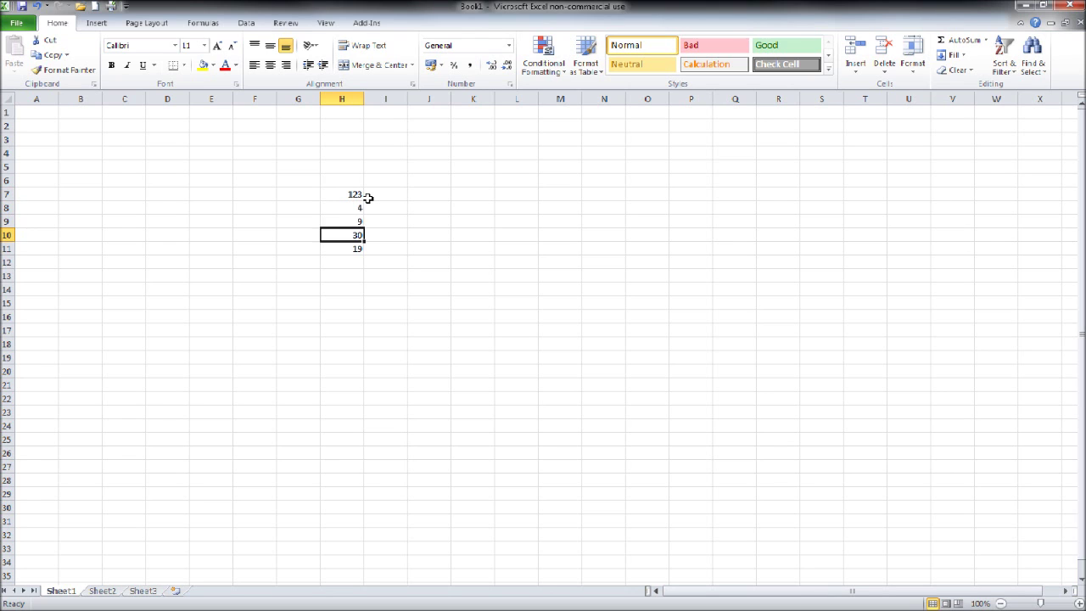
left_click(337, 278)
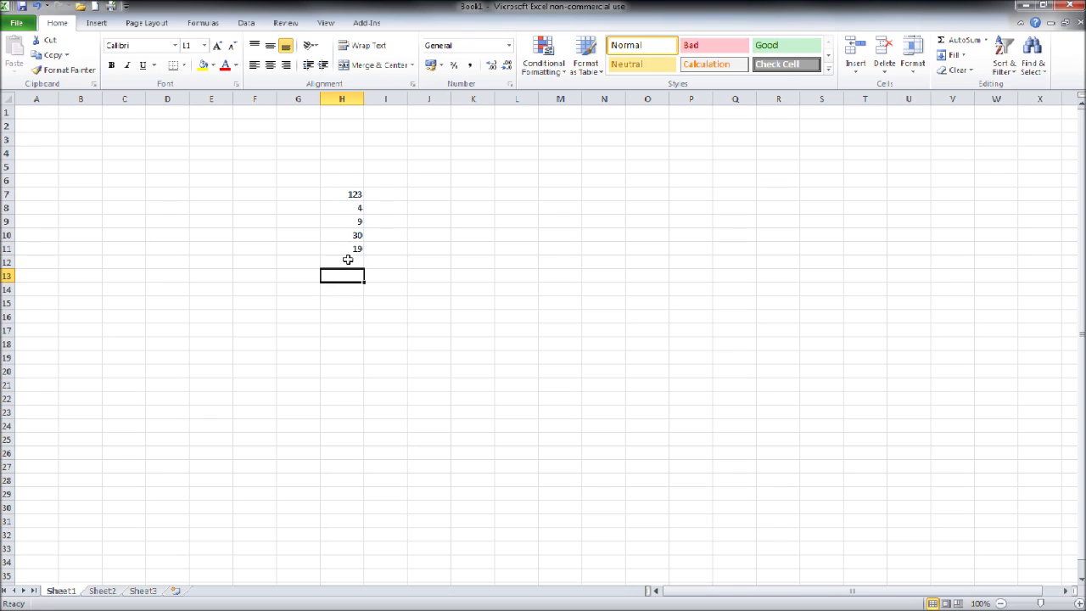
left_click_drag(356, 195, 352, 246)
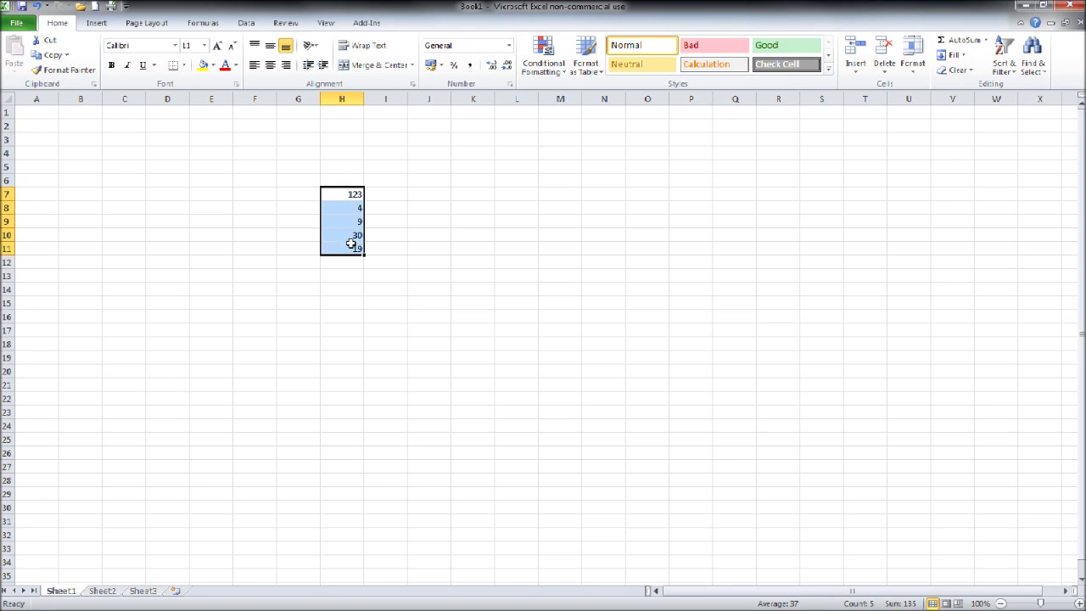
left_click(351, 231)
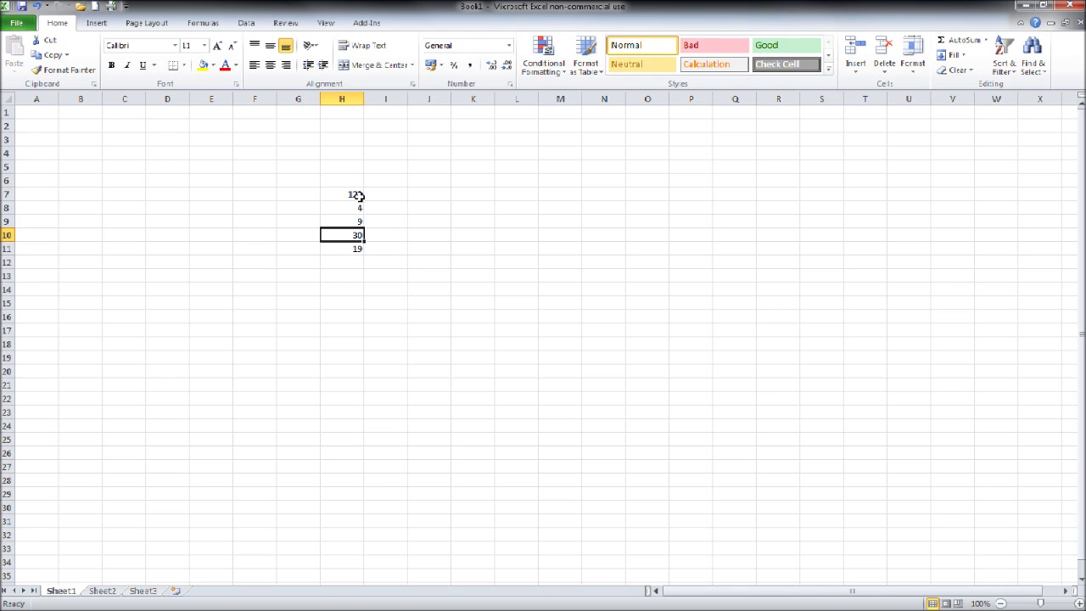
left_click_drag(359, 193, 357, 235)
left_click(408, 218)
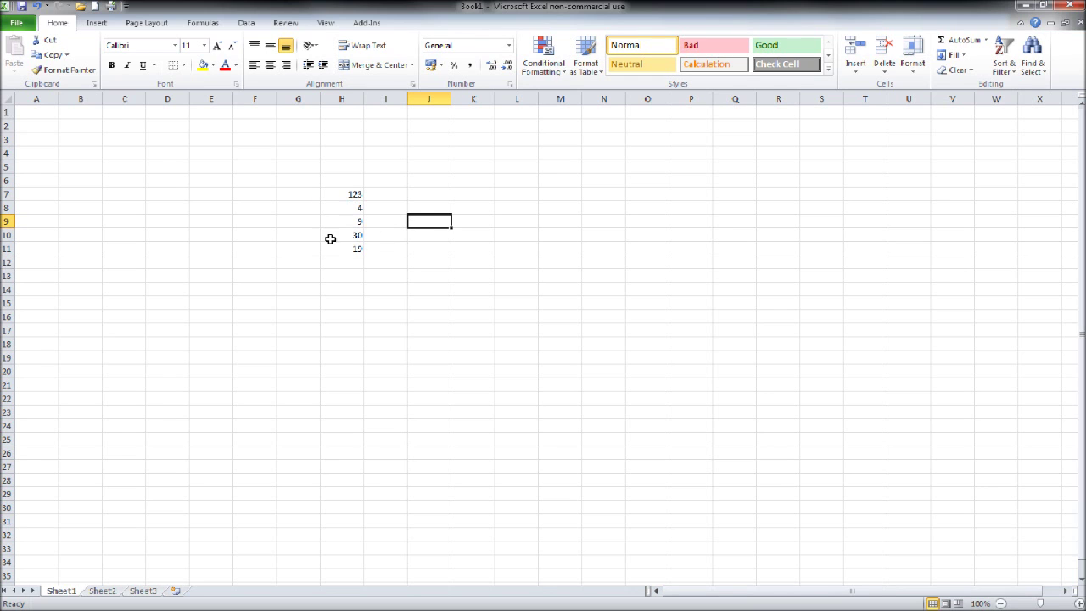
left_click(356, 195)
left_click(356, 209)
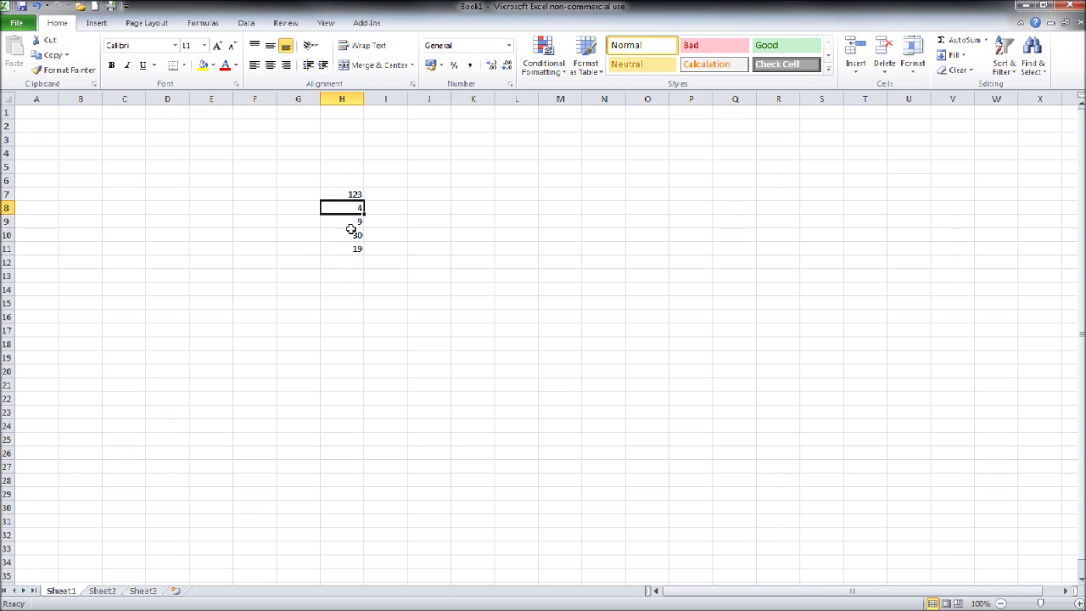
left_click(348, 194)
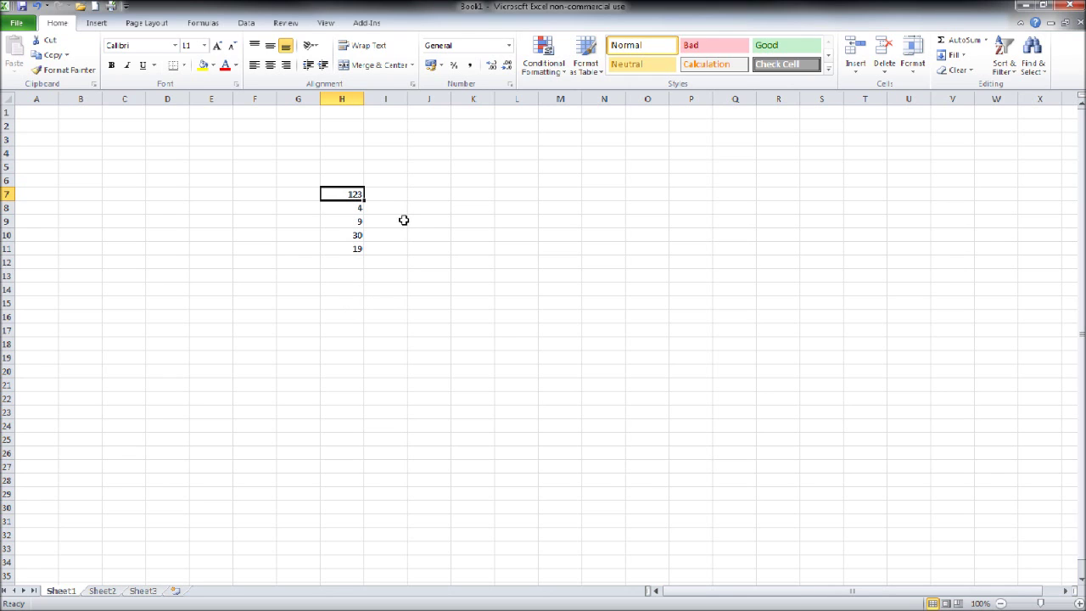
left_click(351, 247)
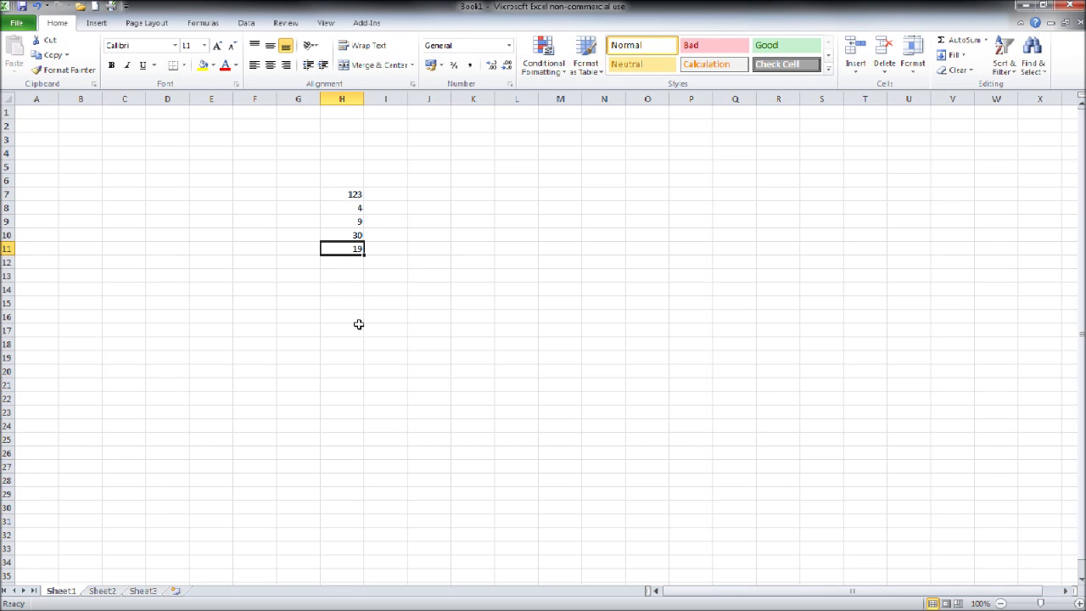
Step: Enter the formula =SUM(H7:H11) in cell H13 to total the column of numbers
left_click(353, 277)
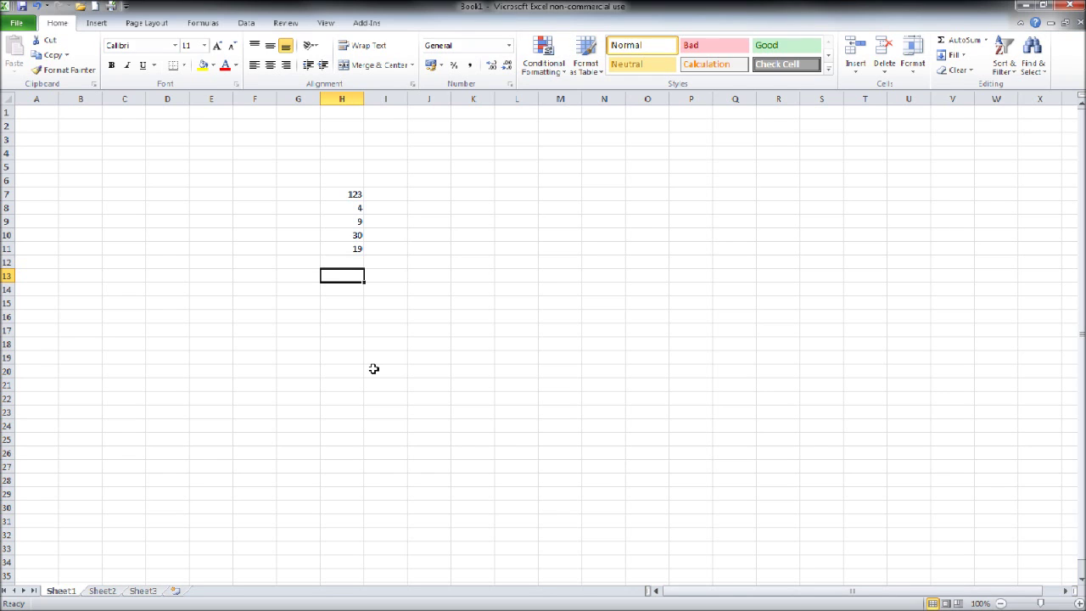
type("=")
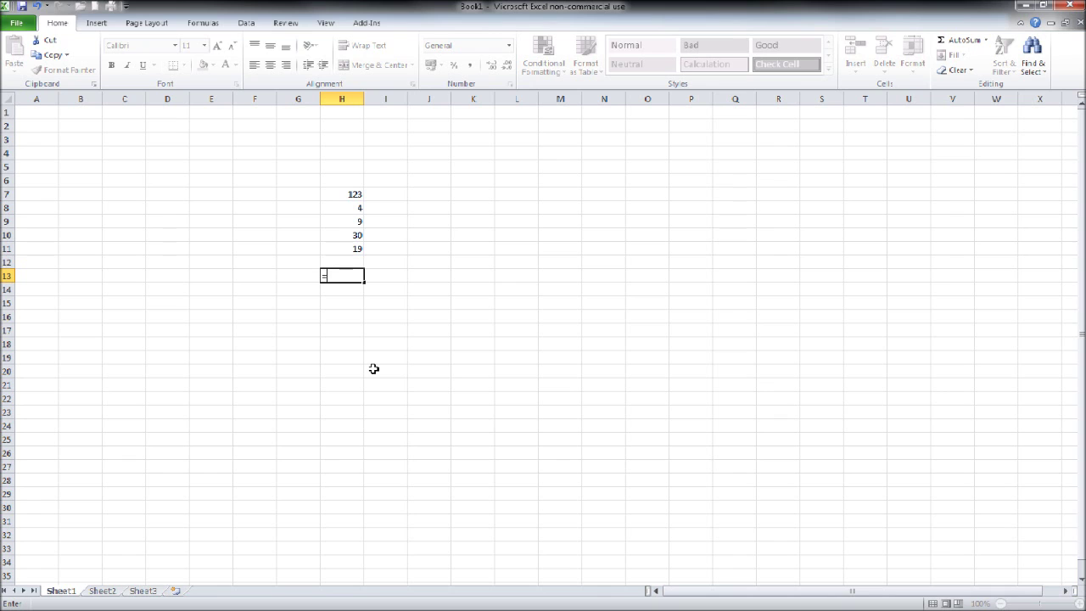
type("SUm")
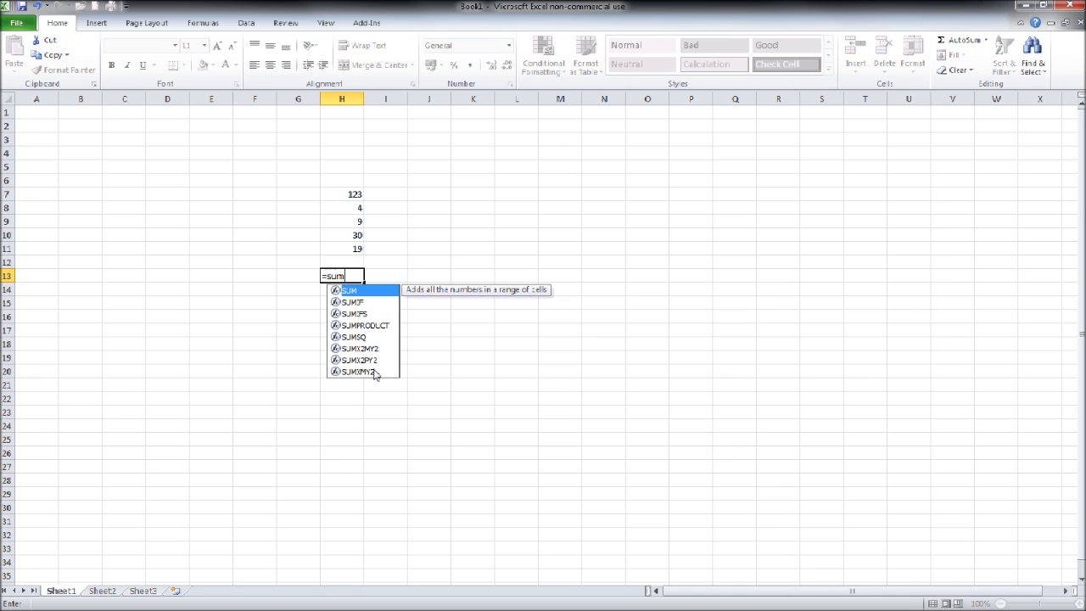
type("(")
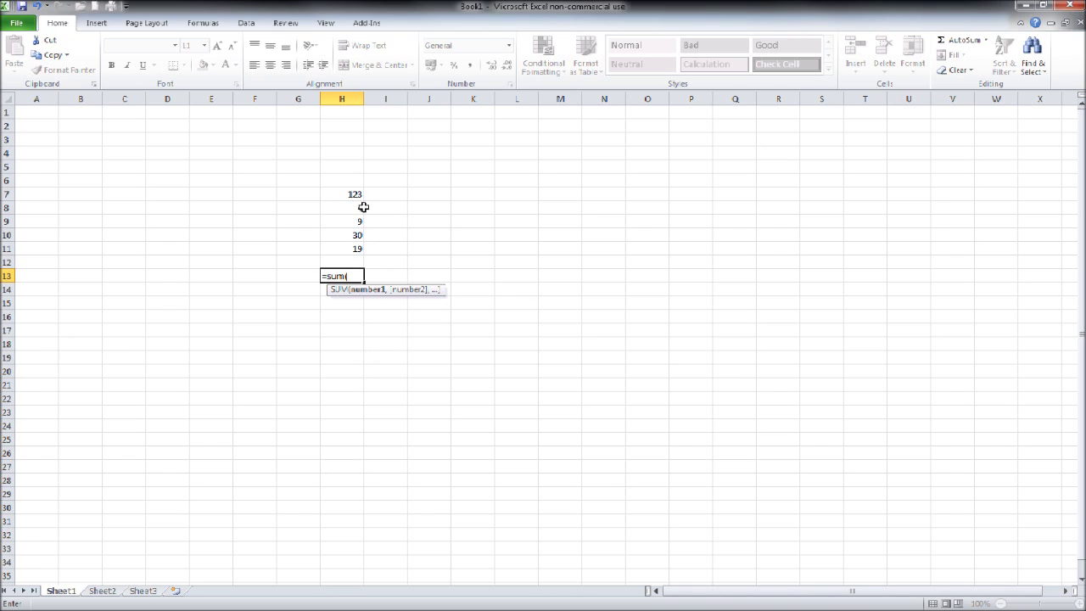
left_click_drag(354, 195, 349, 246)
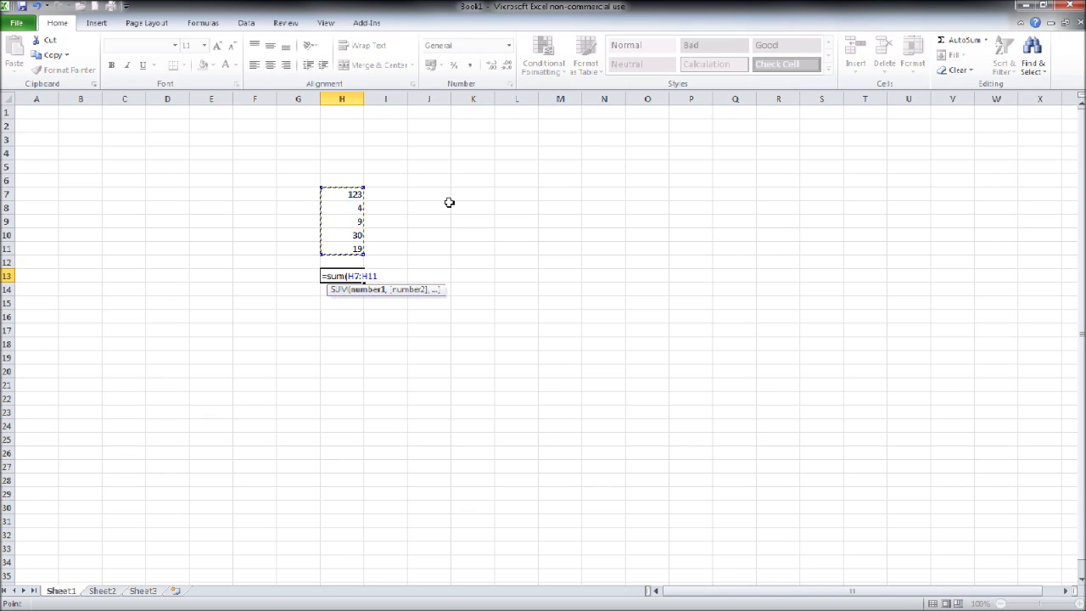
type(")")
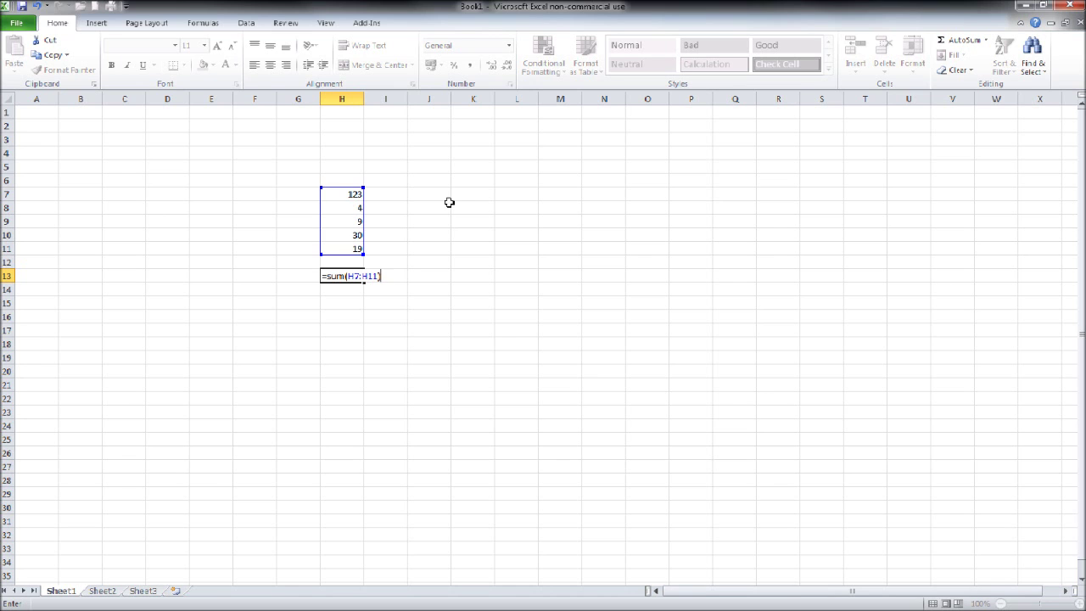
key("Return")
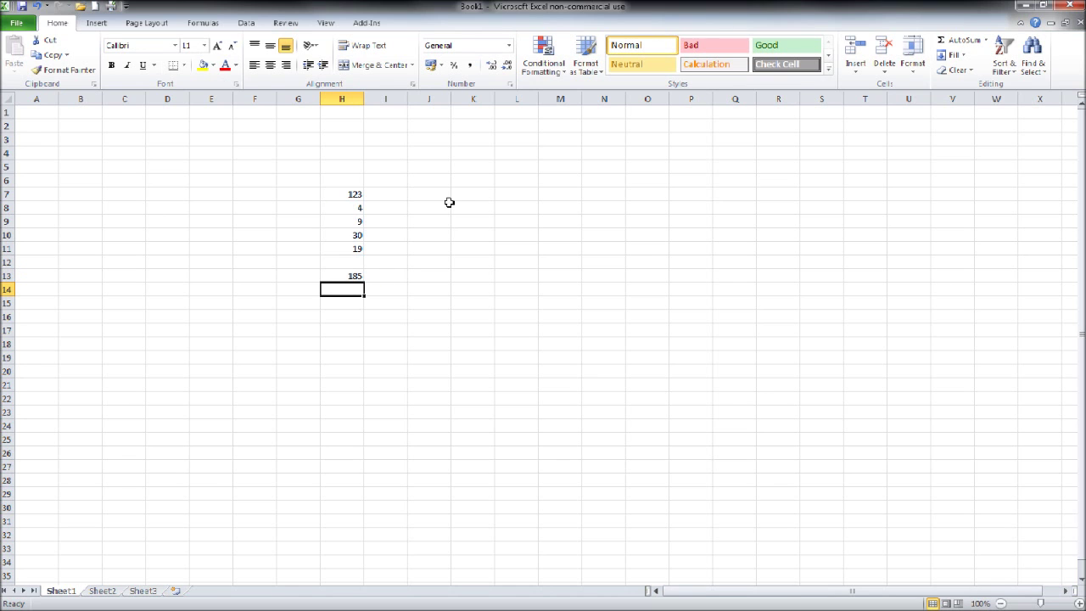
left_click(335, 278)
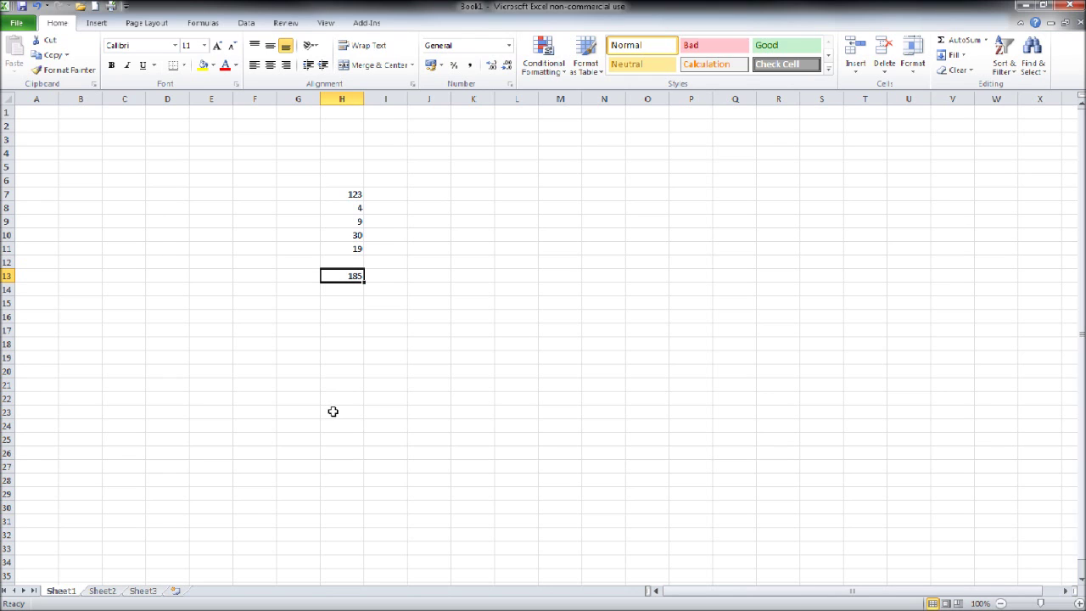
left_click_drag(359, 194, 356, 251)
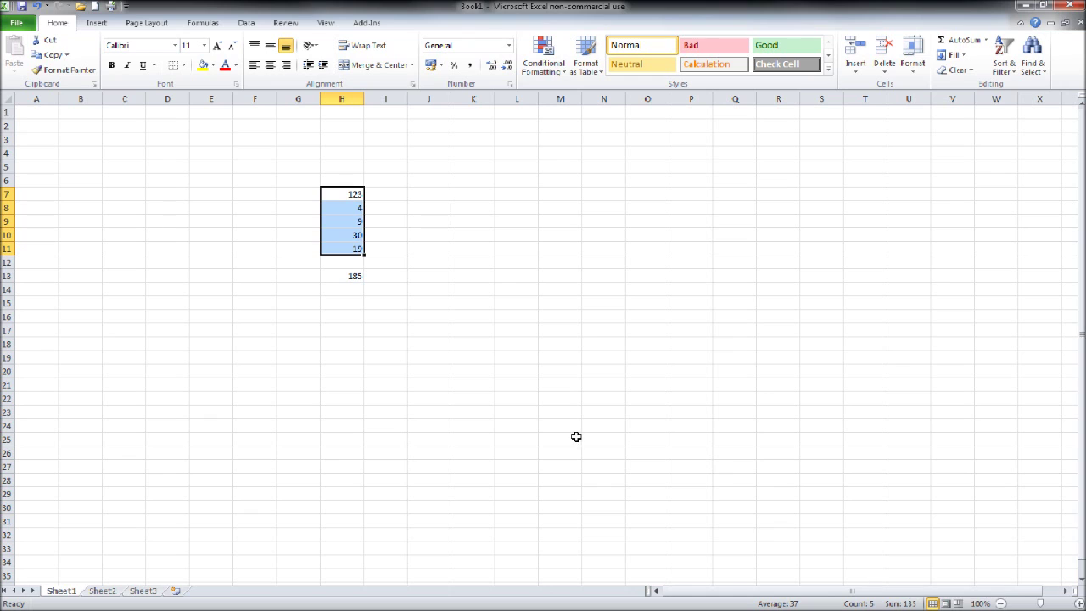
left_click(335, 278)
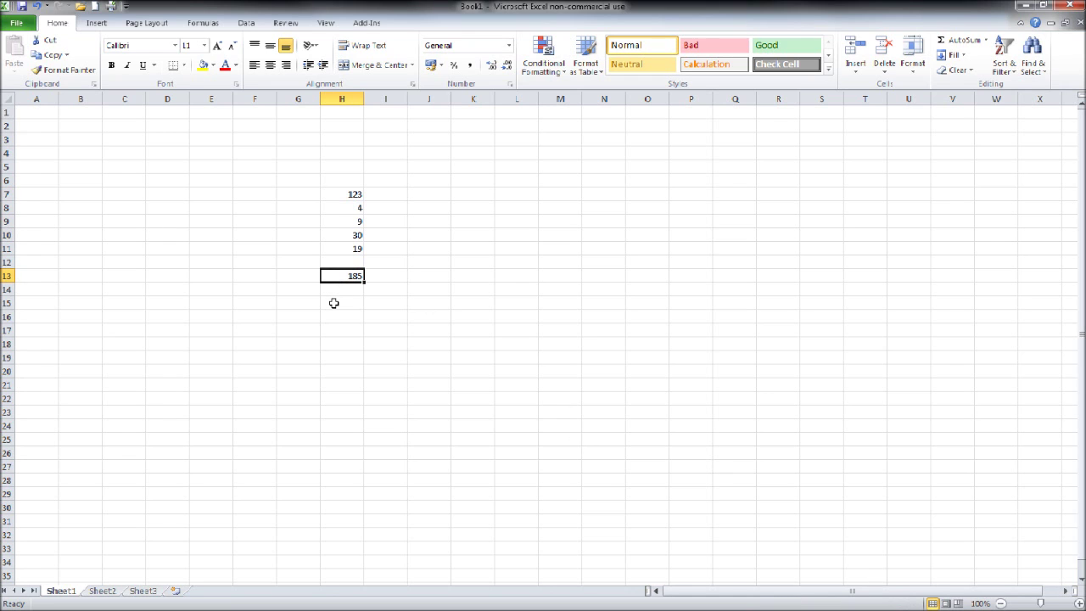
Step: Change the value in cell H8 to 5
left_click(342, 210)
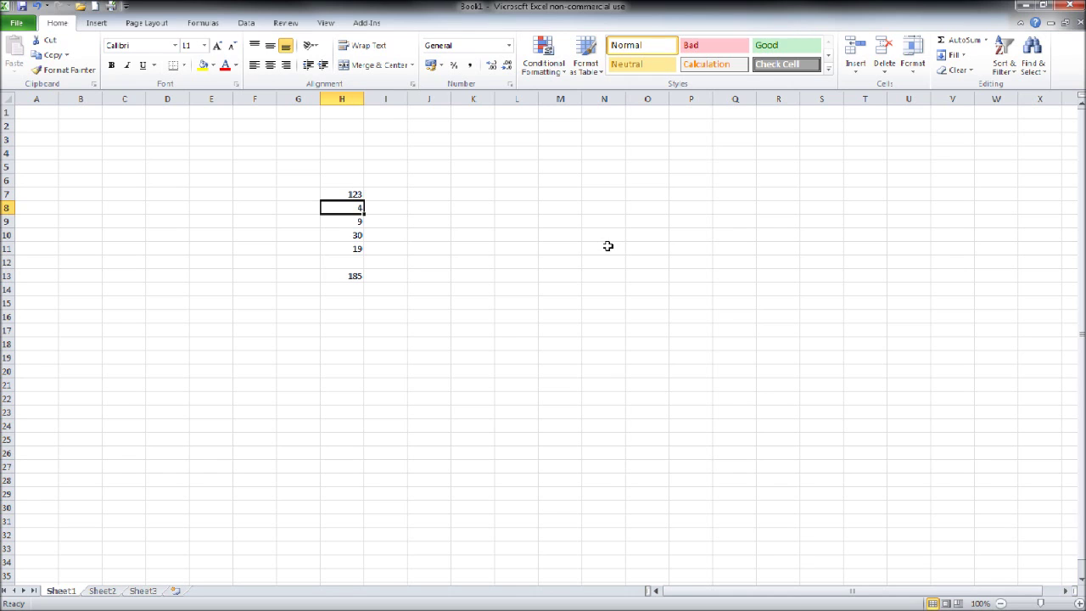
type("5")
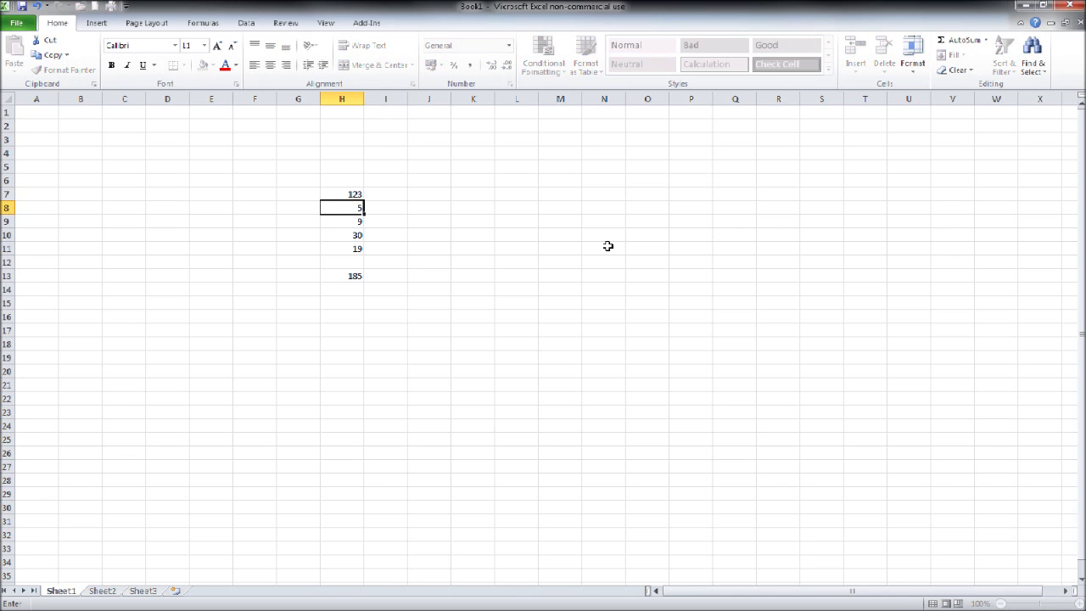
key("Return")
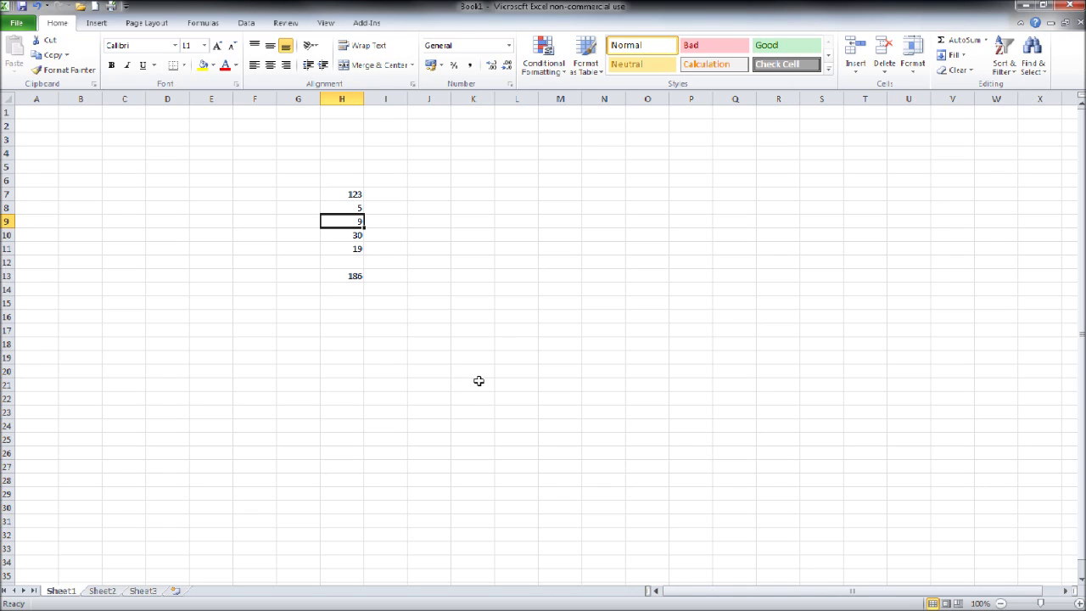
Step: Format the total cell H13 with a thin single top border and a double bottom border
left_click(344, 277)
right_click(346, 277)
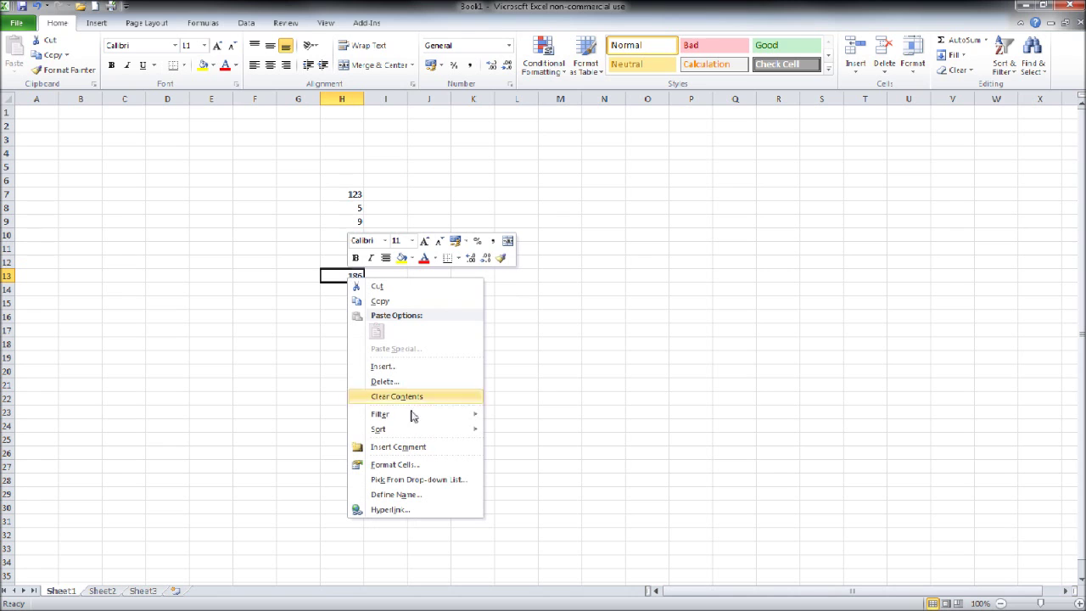
left_click(411, 464)
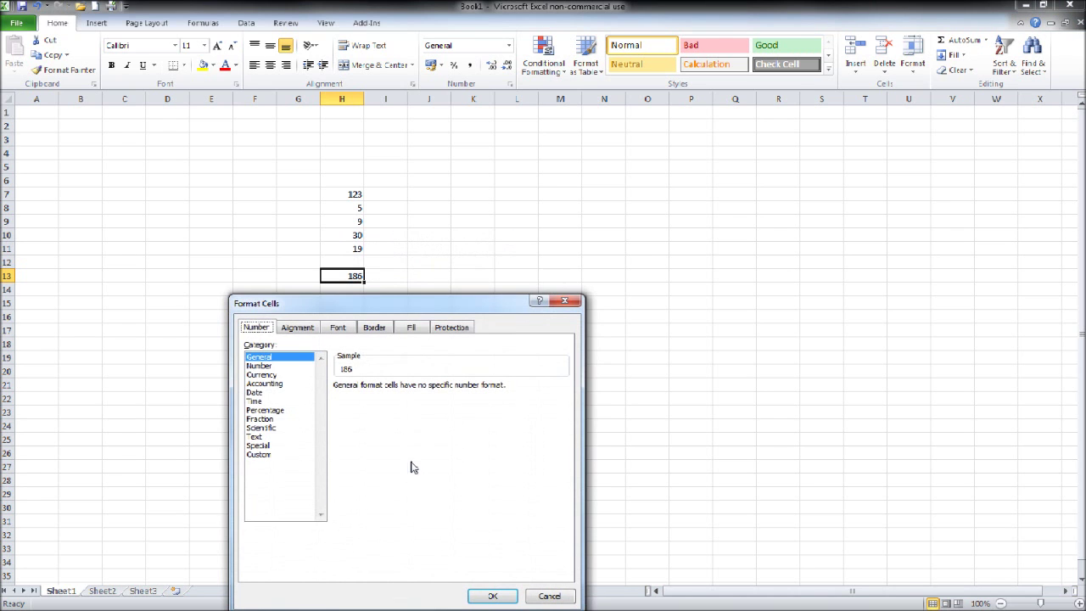
left_click(380, 329)
left_click_drag(408, 312, 455, 242)
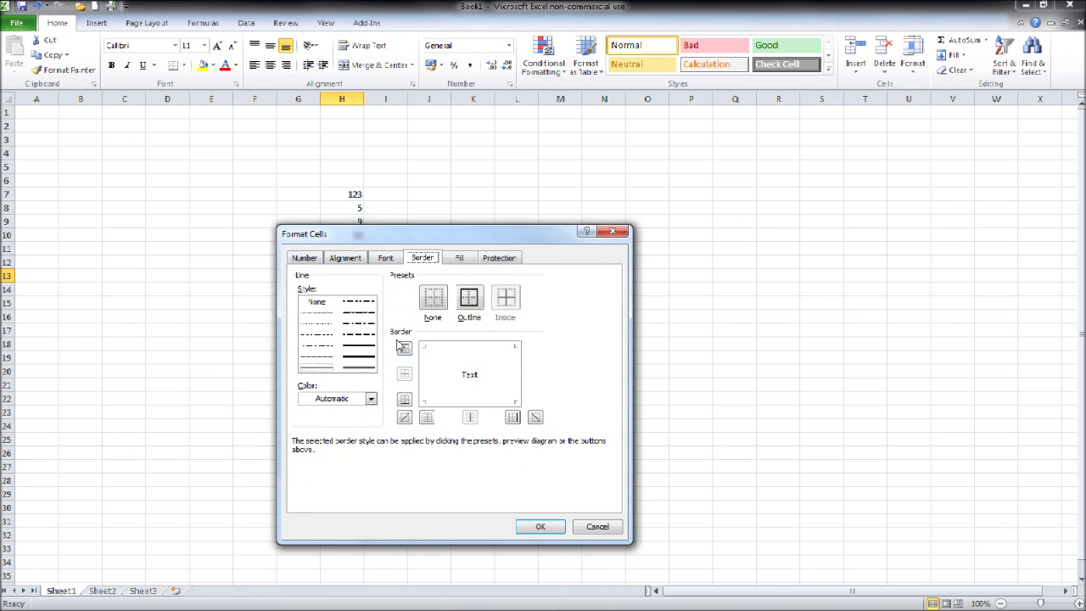
left_click(466, 350)
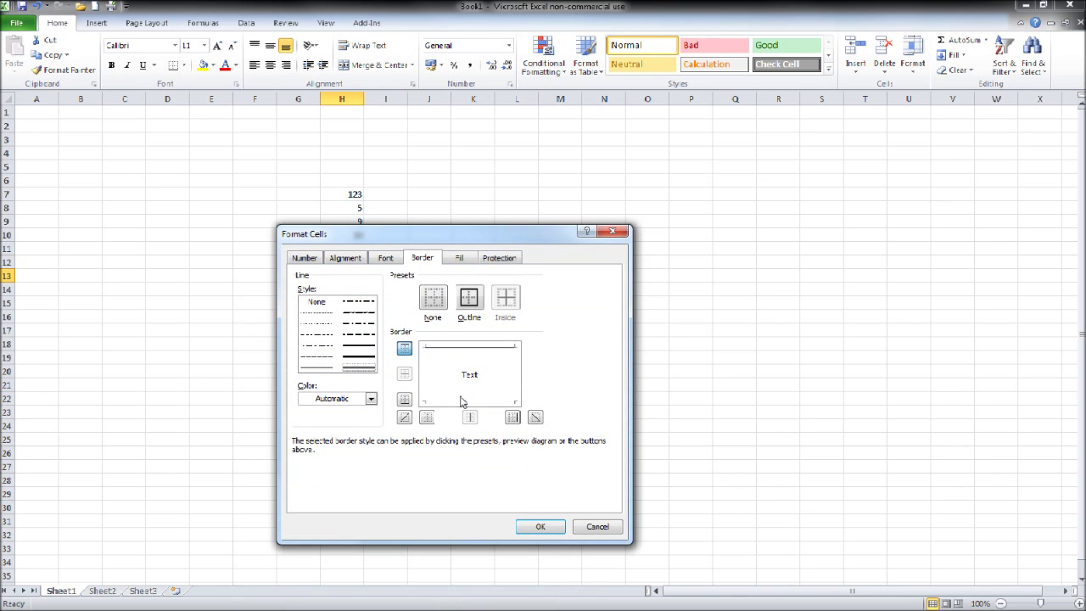
left_click(464, 402)
left_click(540, 524)
left_click(560, 317)
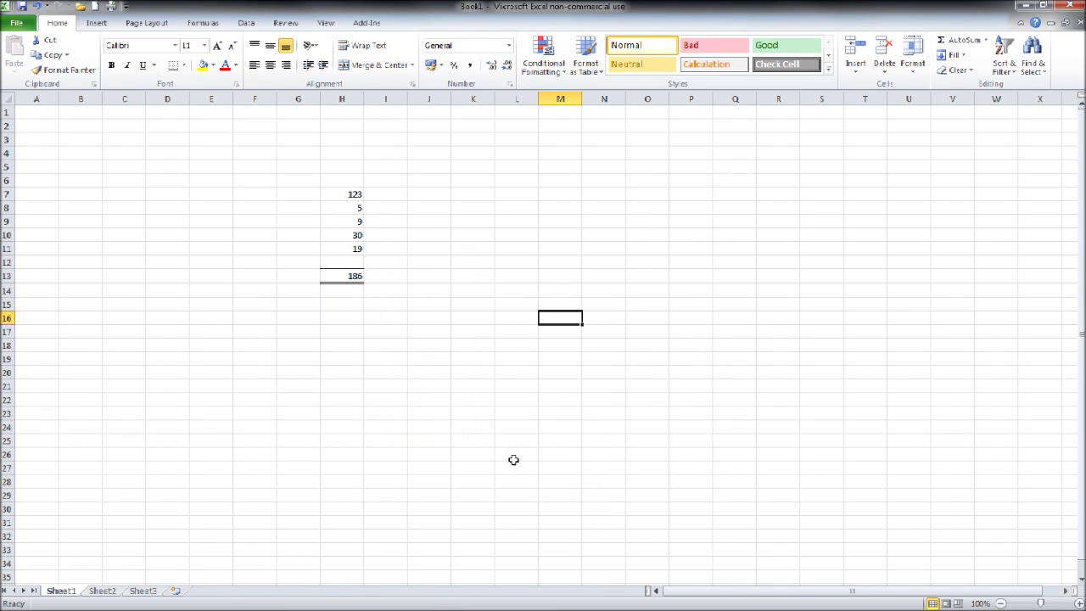
Step: Center the total horizontally in cell H13
left_click(329, 273)
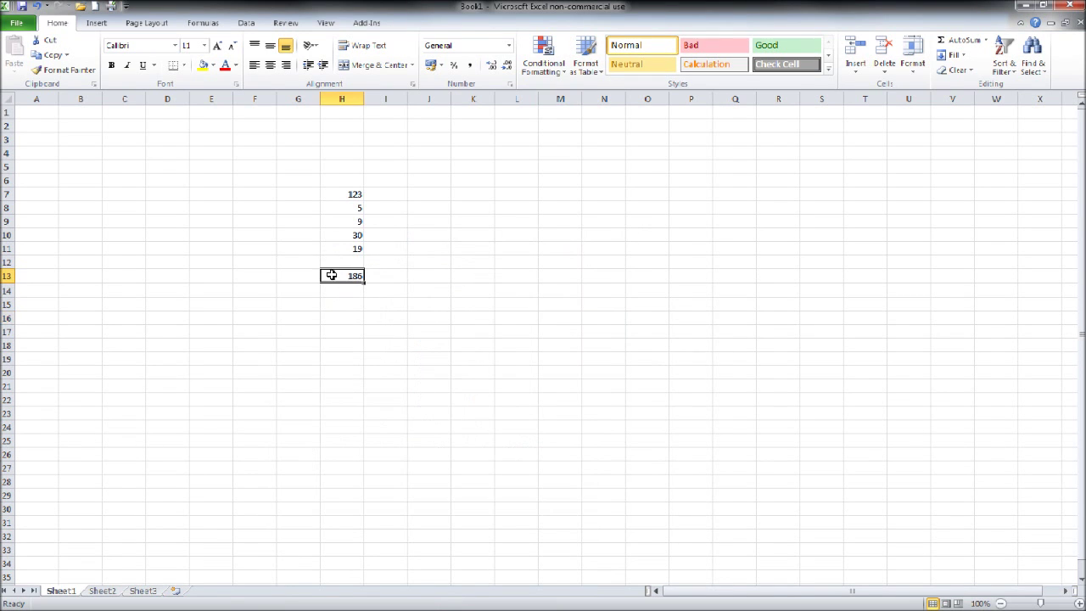
left_click(271, 70)
left_click(428, 304)
Step: Enter the label "Total" in cell F13, in the same row as the column's sum
left_click_drag(255, 276, 296, 280)
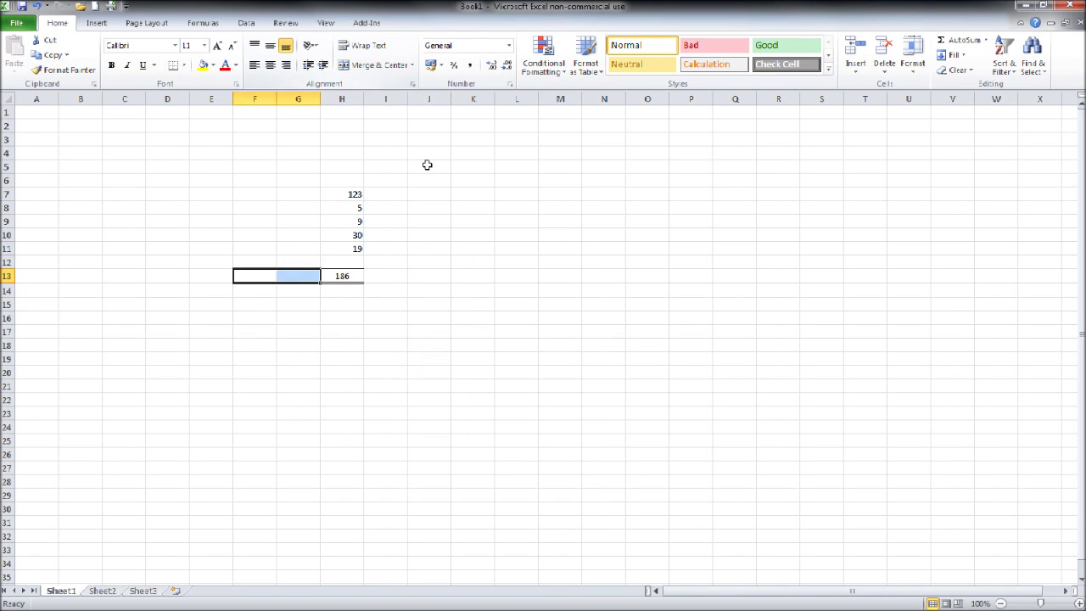
left_click(448, 270)
left_click(269, 275)
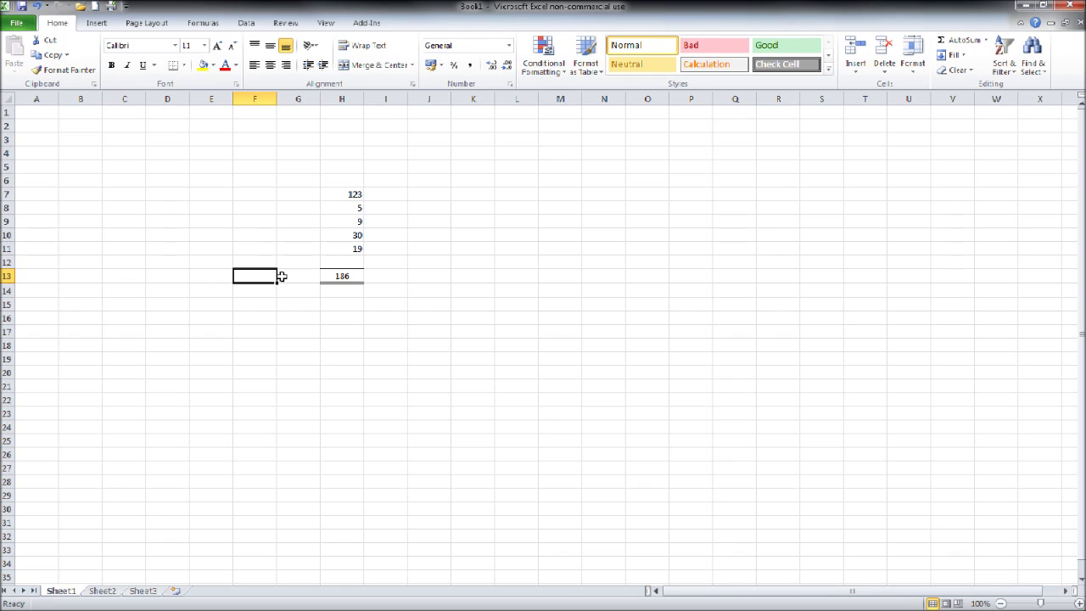
type("Total")
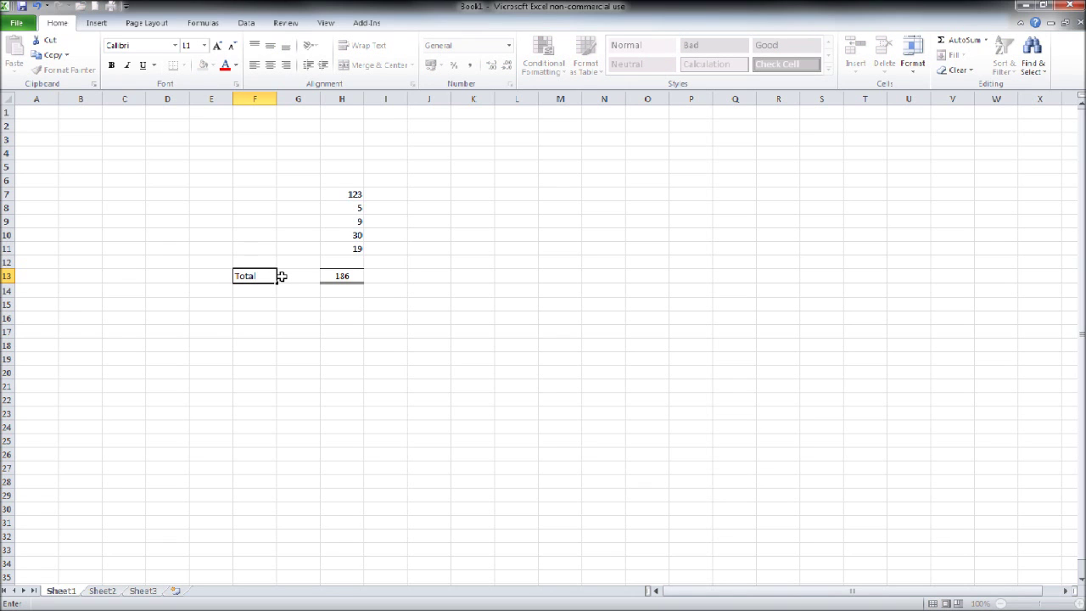
key("Return")
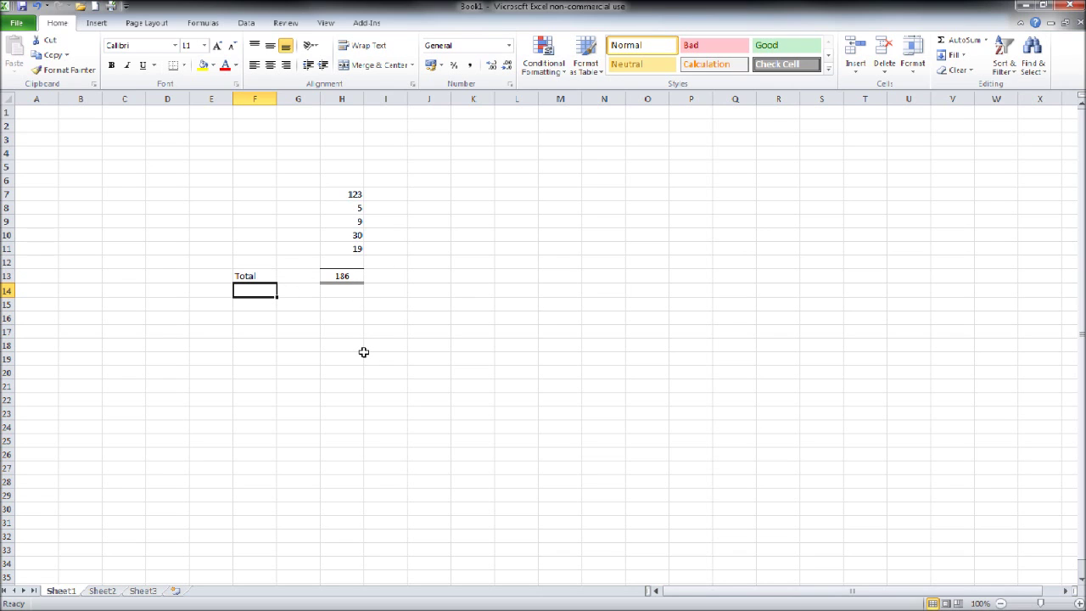
Step: Enter 60, 4, 98 and 99 in cells L7 to L10 and fill the 98, 99 series down to L16
left_click(513, 193)
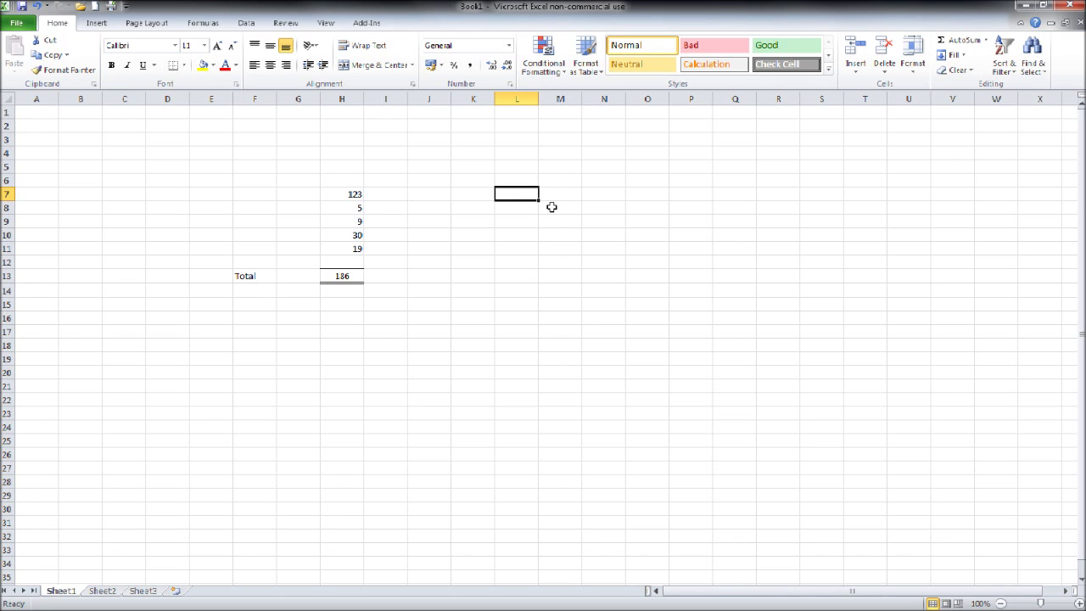
type("60")
key("Return")
type("4")
key("Return")
type("98")
key("Return")
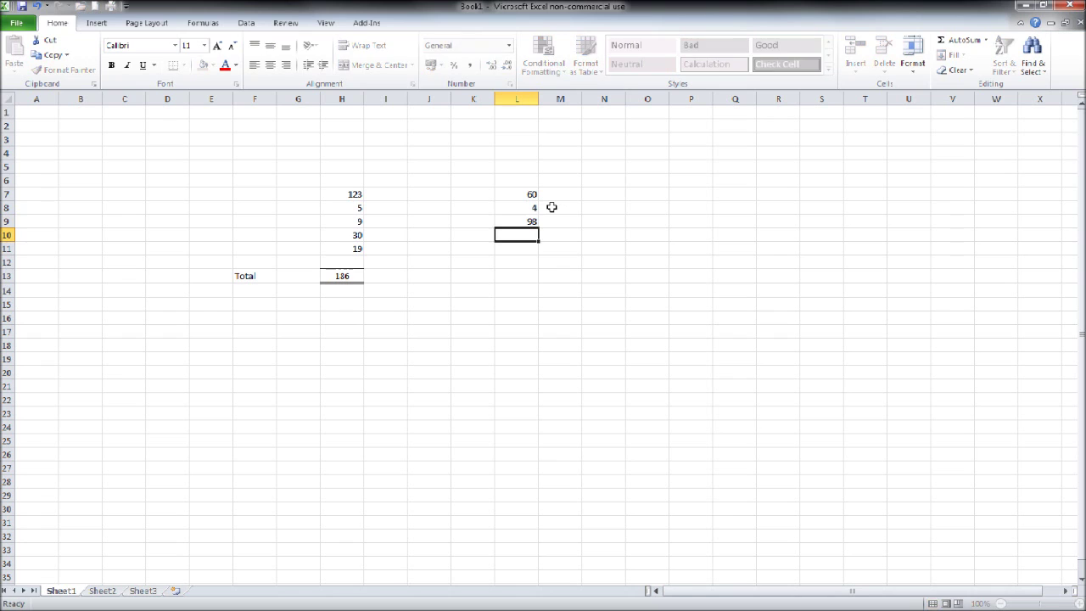
type("99")
key("Return")
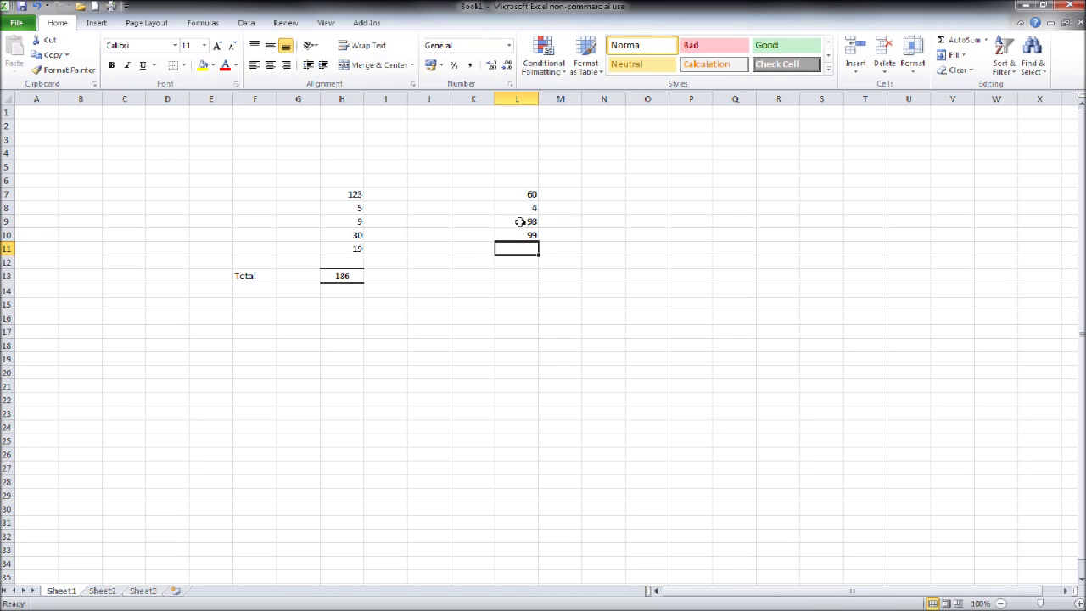
left_click_drag(520, 220, 543, 326)
left_click(640, 274)
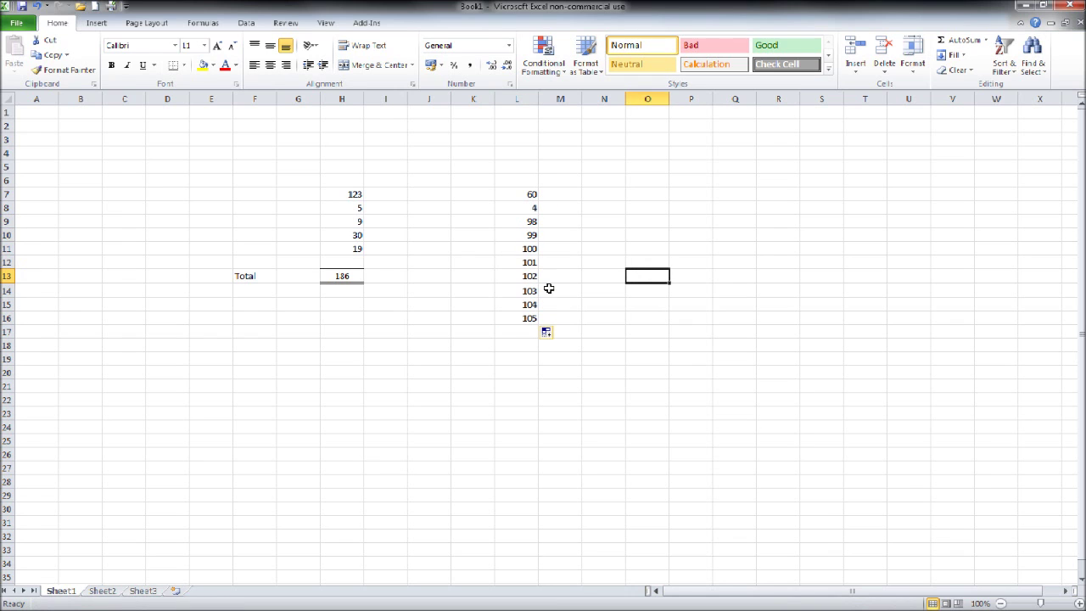
Step: Enter the formula =SUM(L7:L16) in cell L18 to total the second column of numbers
left_click(522, 342)
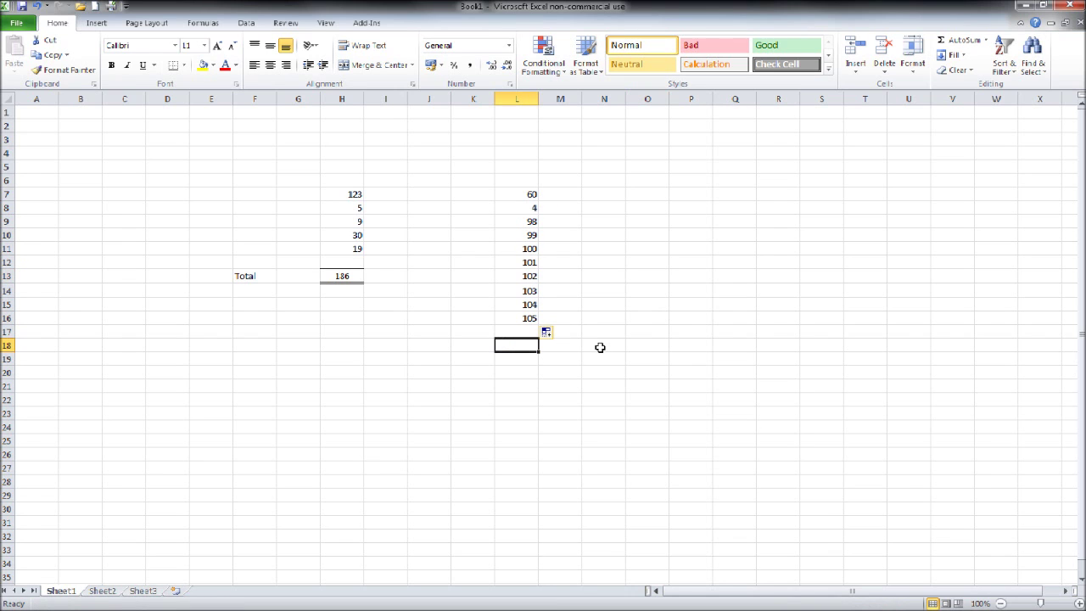
type("=sum")
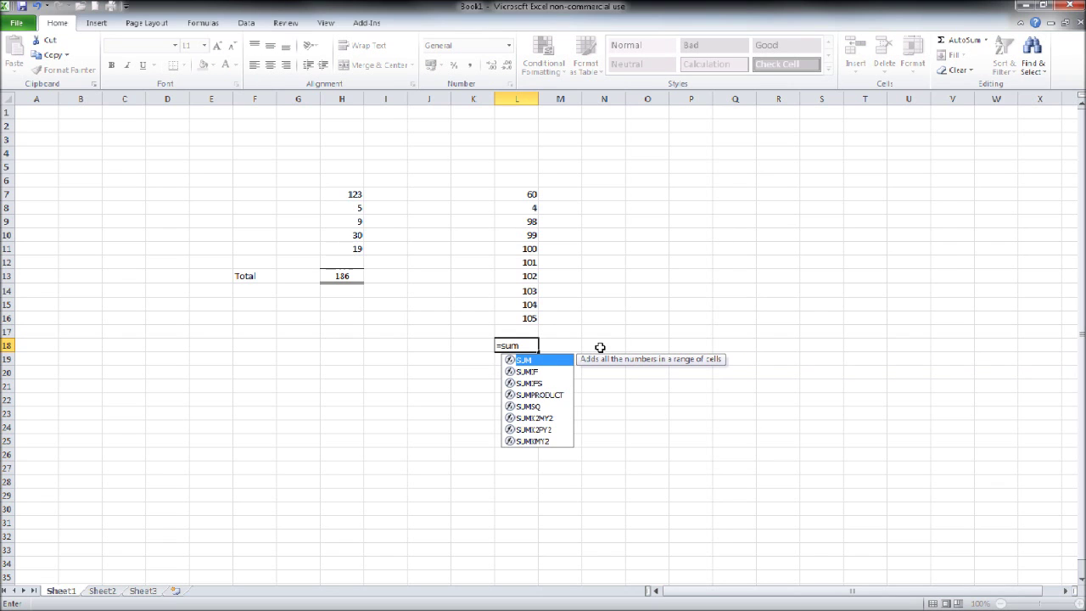
type("(")
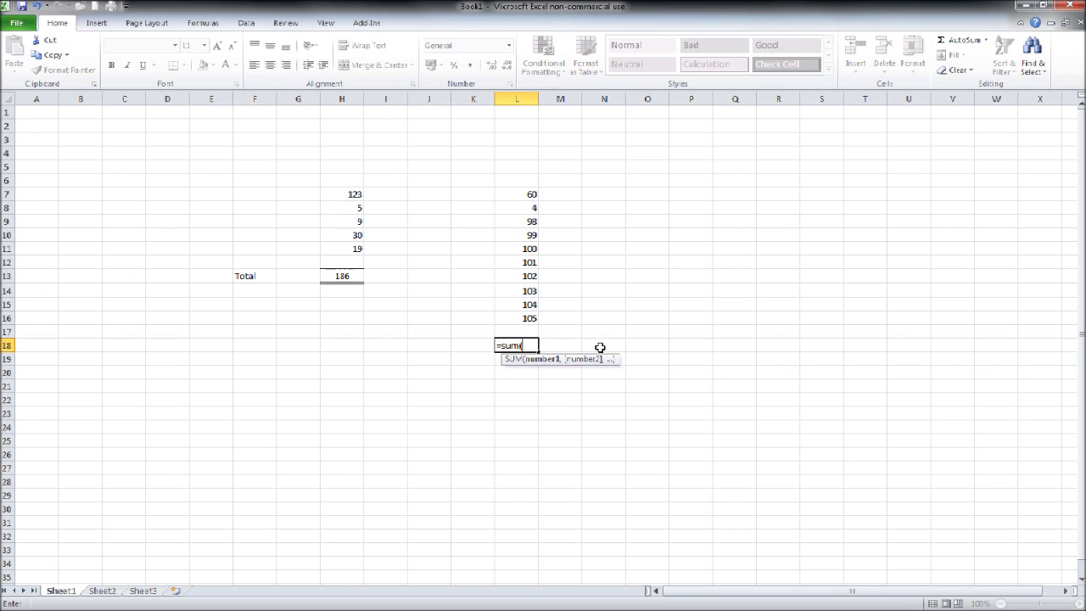
left_click_drag(526, 194, 525, 318)
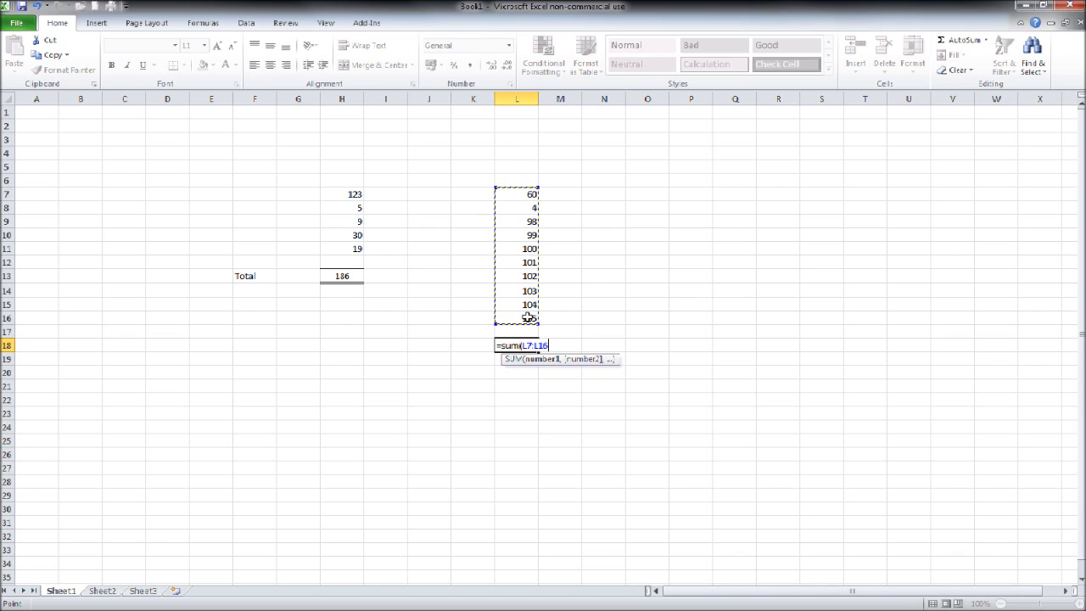
type(")")
key("Return")
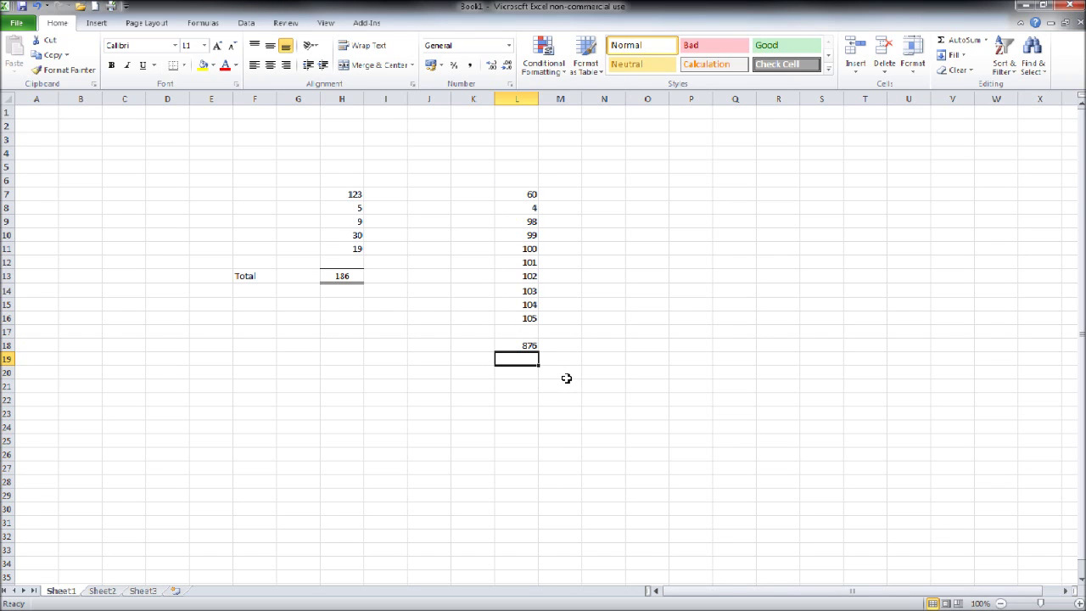
Step: Center the total in cell L18 and give it a single top border and a double bottom border
left_click(523, 347)
left_click(272, 68)
right_click(513, 346)
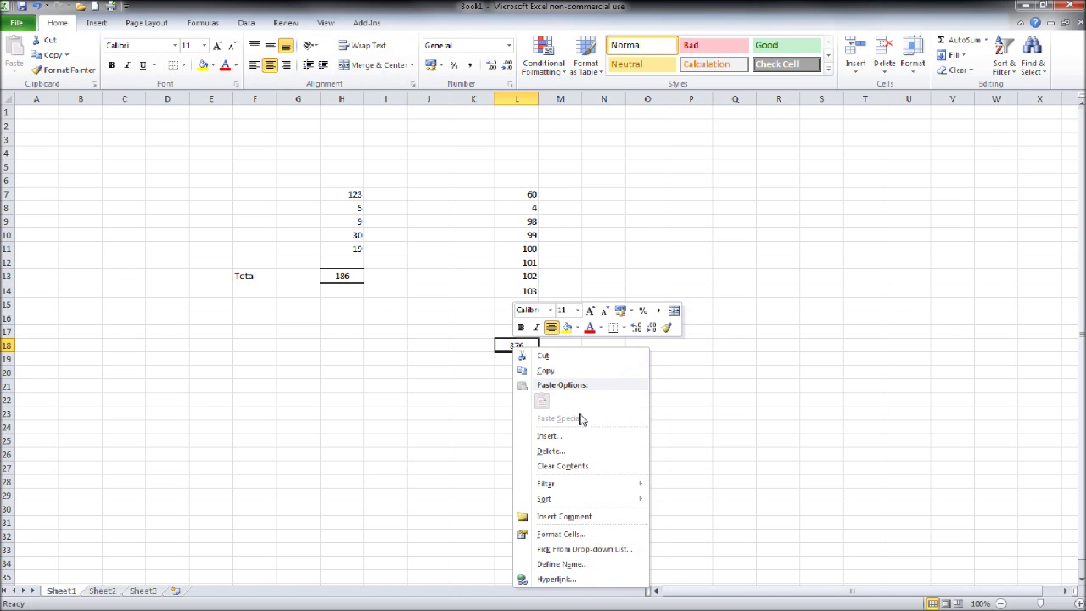
left_click(575, 535)
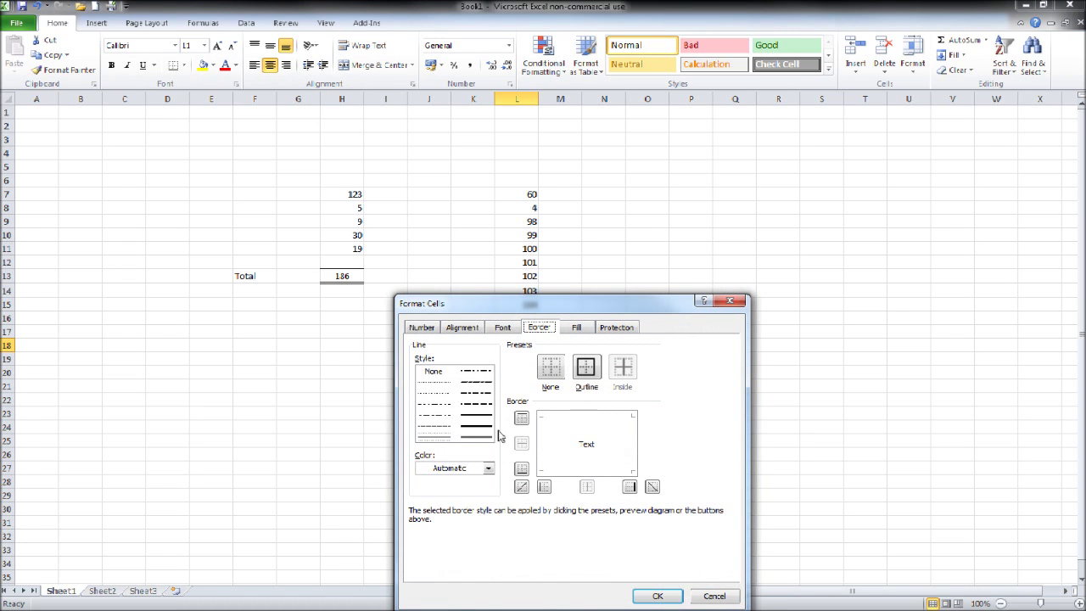
left_click(565, 420)
left_click(470, 439)
left_click(566, 472)
left_click(657, 596)
left_click(689, 321)
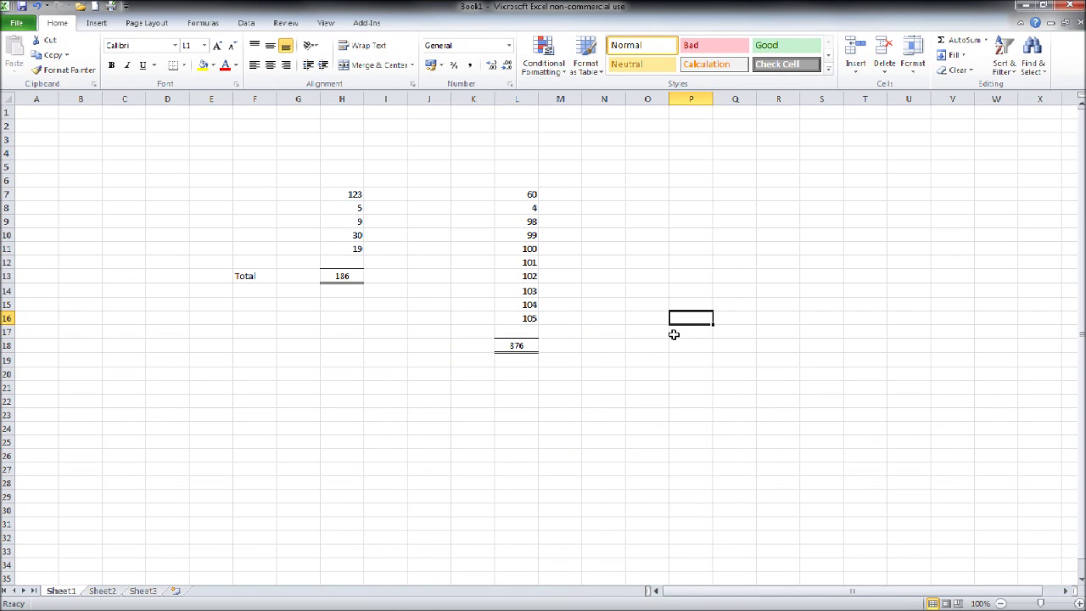
Step: Change the value in cell L11 to 1000
left_click(526, 247)
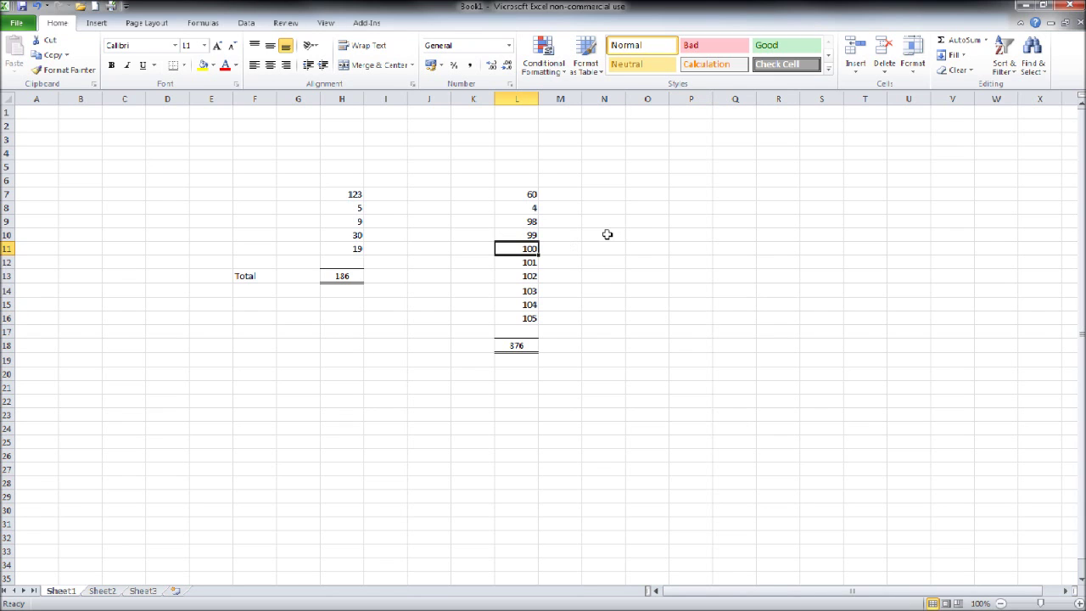
key("F2")
key("Return")
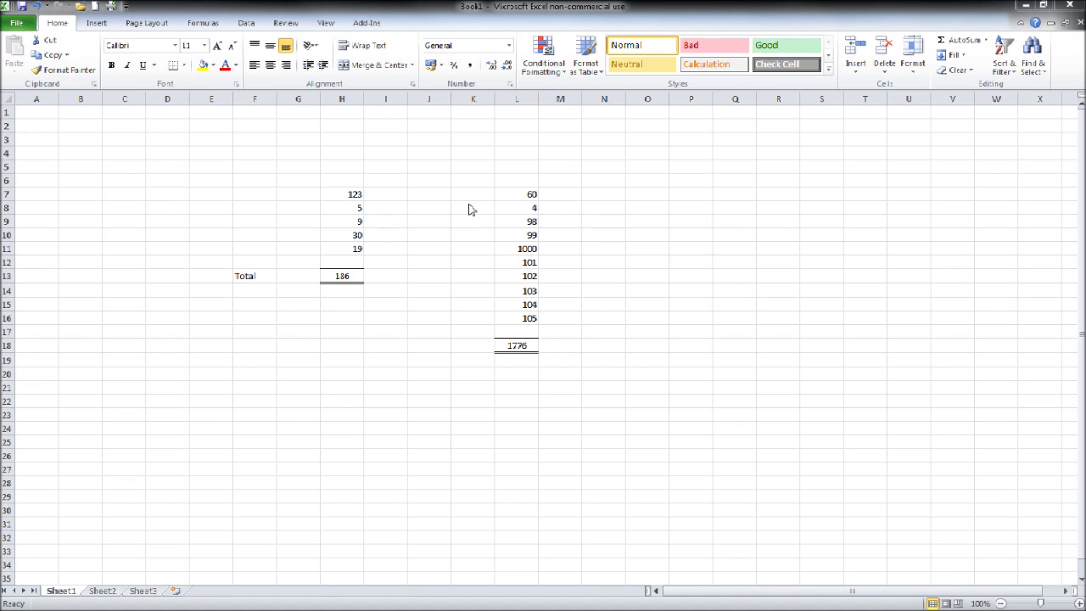
Step: Enter 17666 in cell P9 and 500 in cell P11
left_click(698, 224)
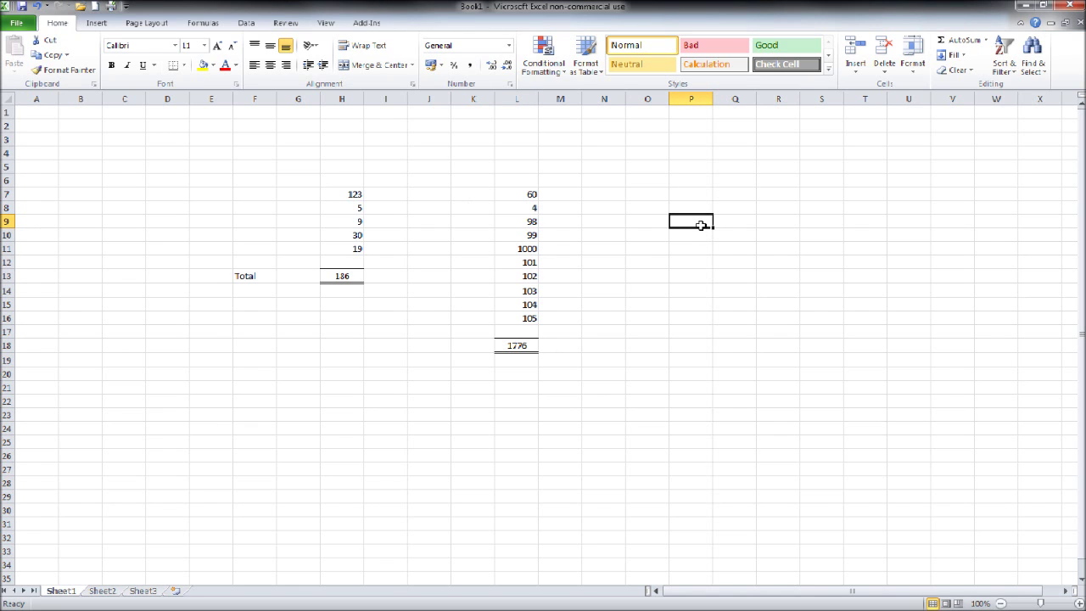
type("1")
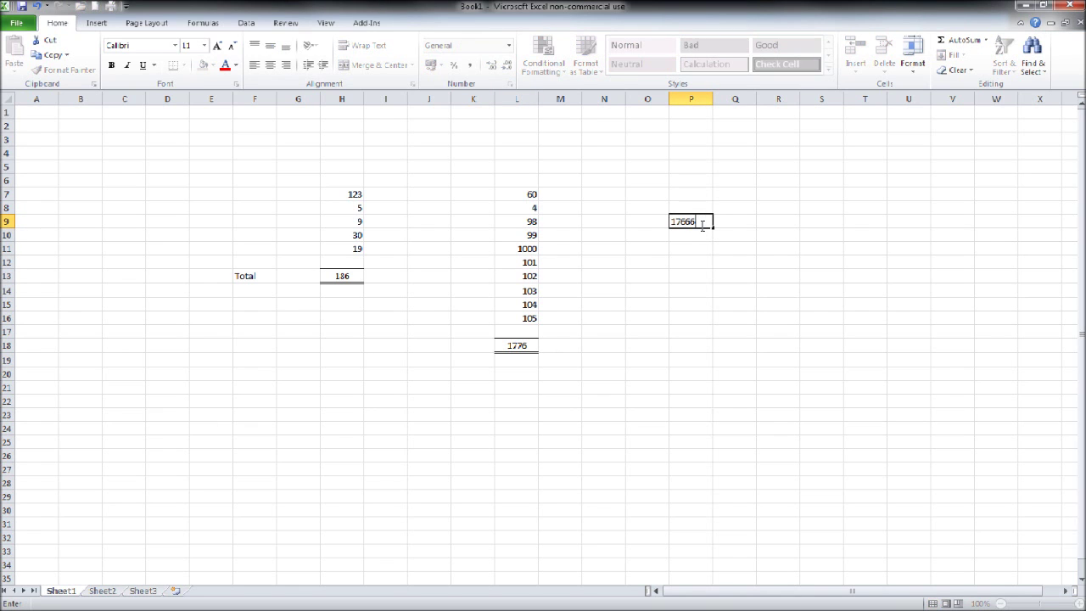
type("7666")
key("Return")
key("Return")
type("50")
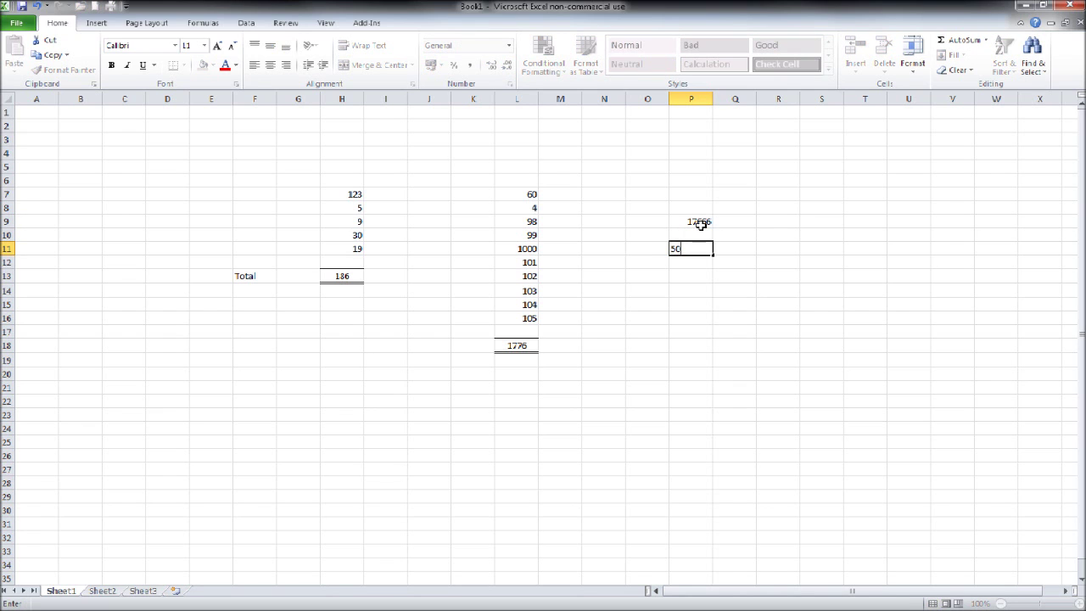
type("0")
key("Return")
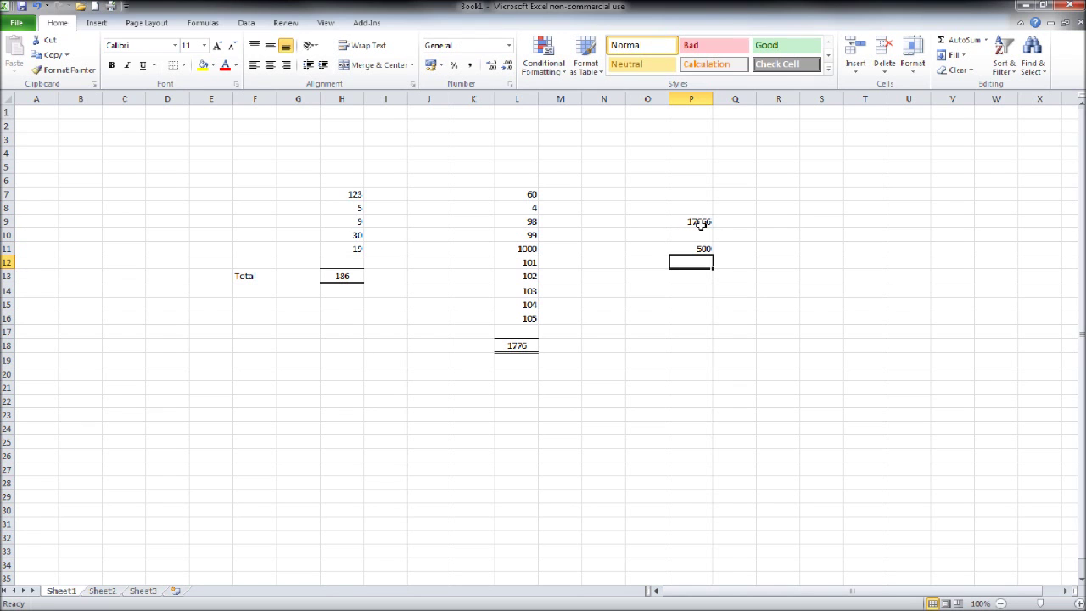
Step: Enter a formula in cell P14 that subtracts P11 from P9
left_click(701, 290)
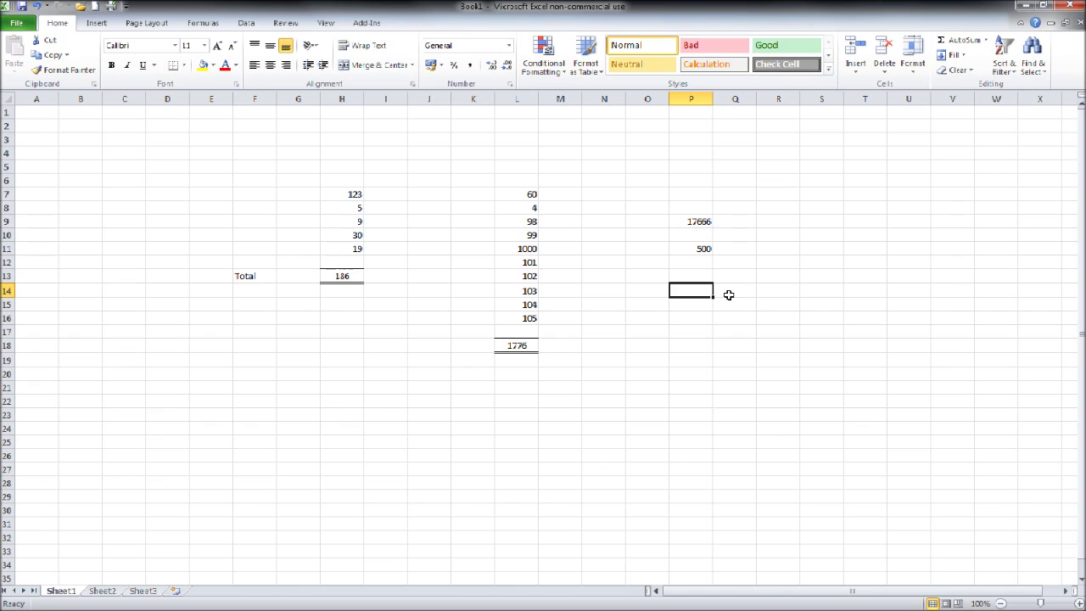
type("=")
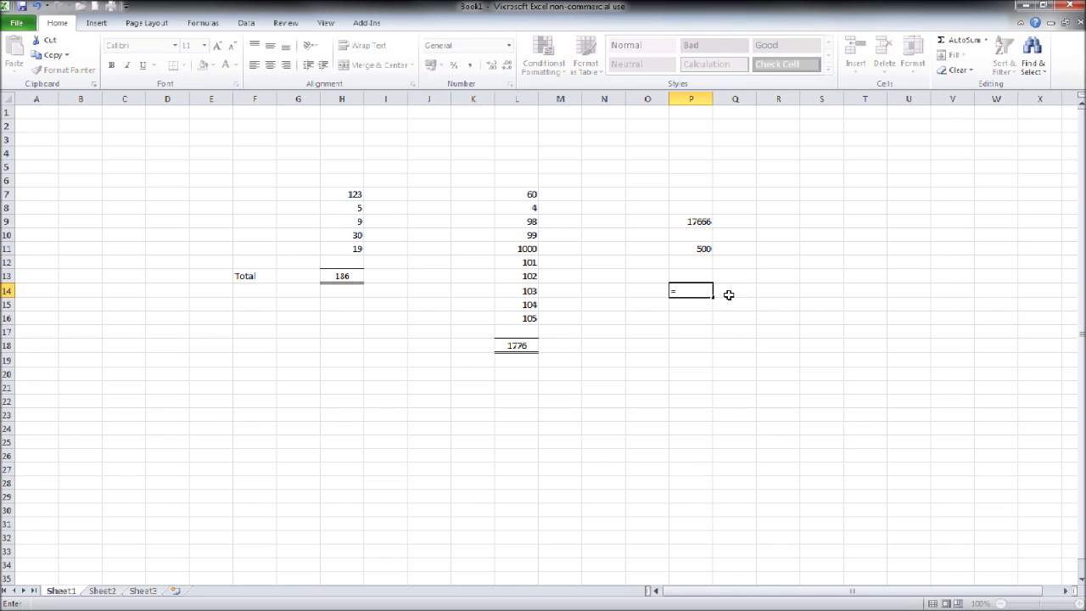
left_click(694, 223)
type("-")
left_click(696, 248)
key("Return")
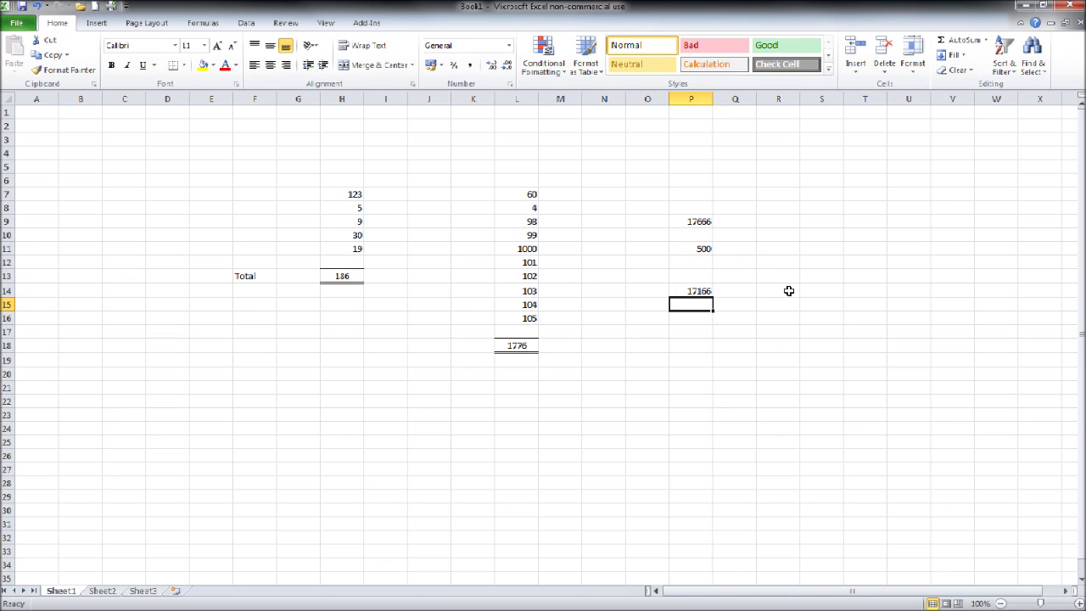
Step: Change the value in cell P11 to 1000
left_click(700, 254)
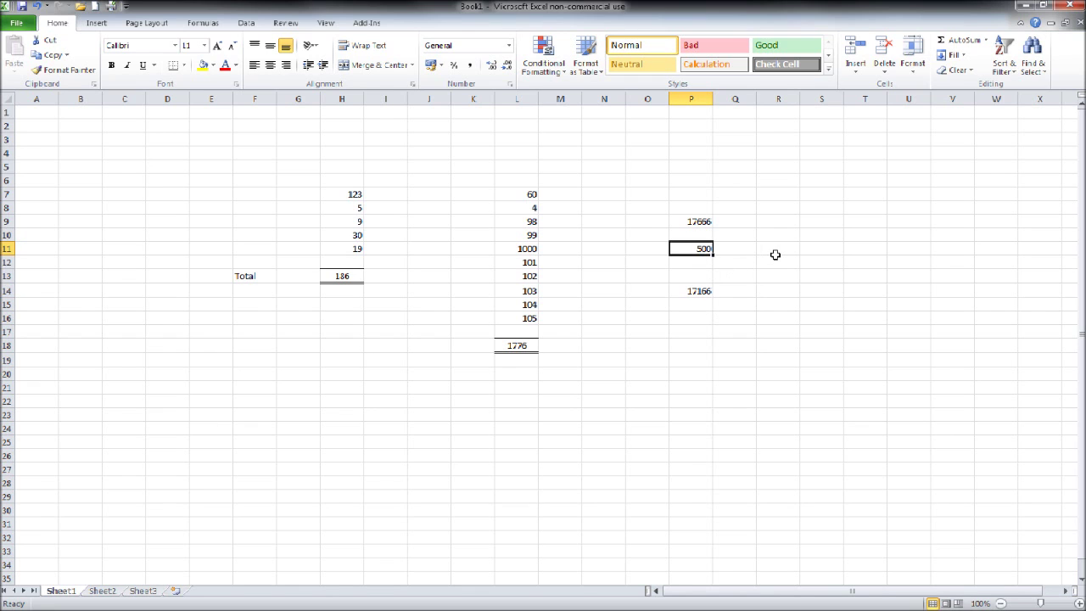
type("10")
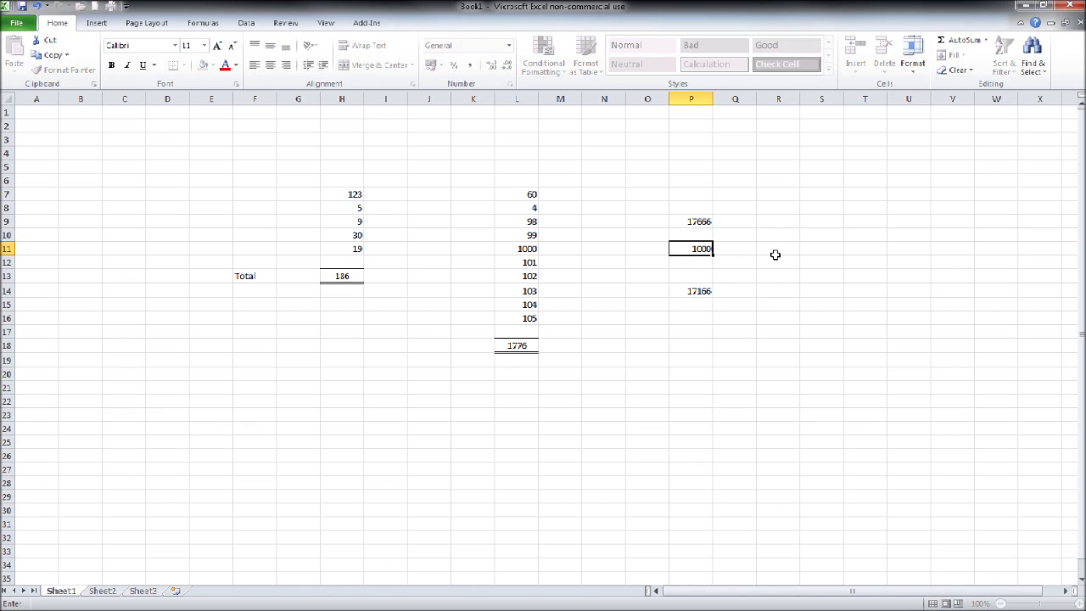
type("00")
key("Return")
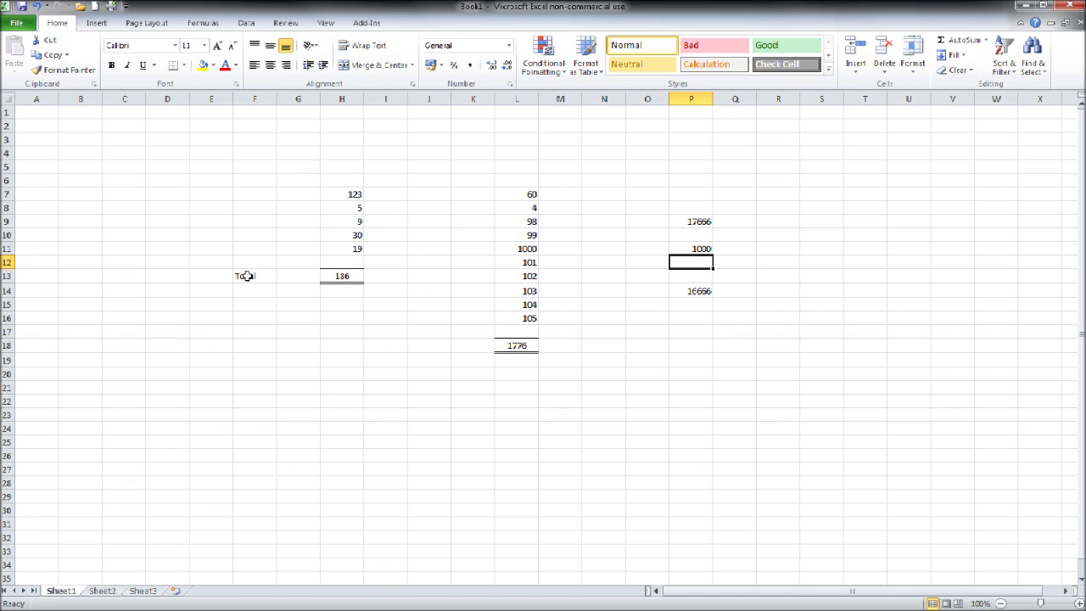
Step: Merge and center the Total label across cells F13 and G13
left_click_drag(241, 275, 286, 276)
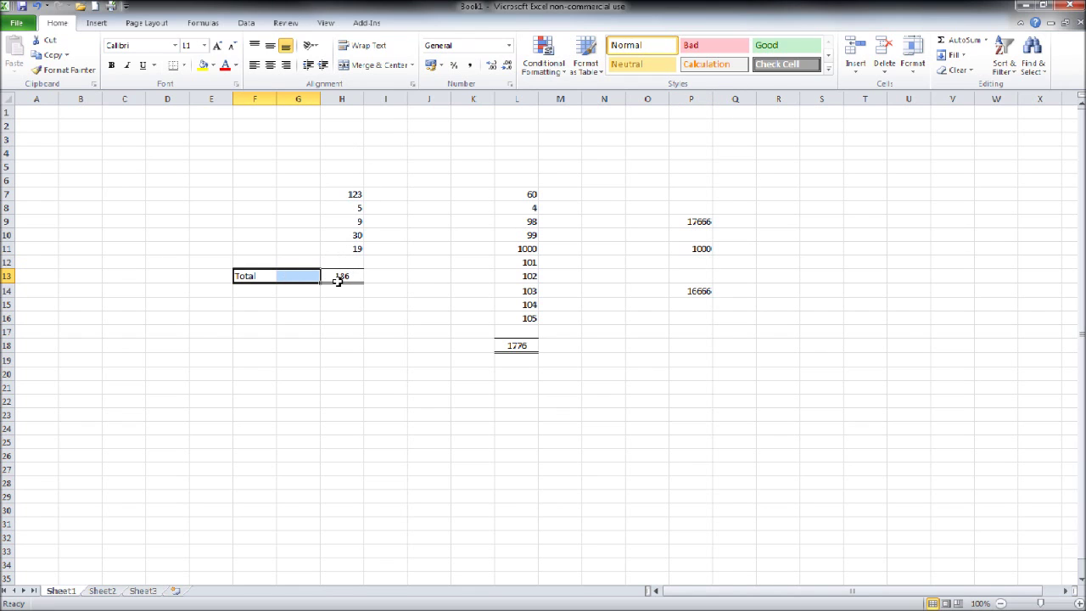
left_click(377, 65)
left_click(303, 359)
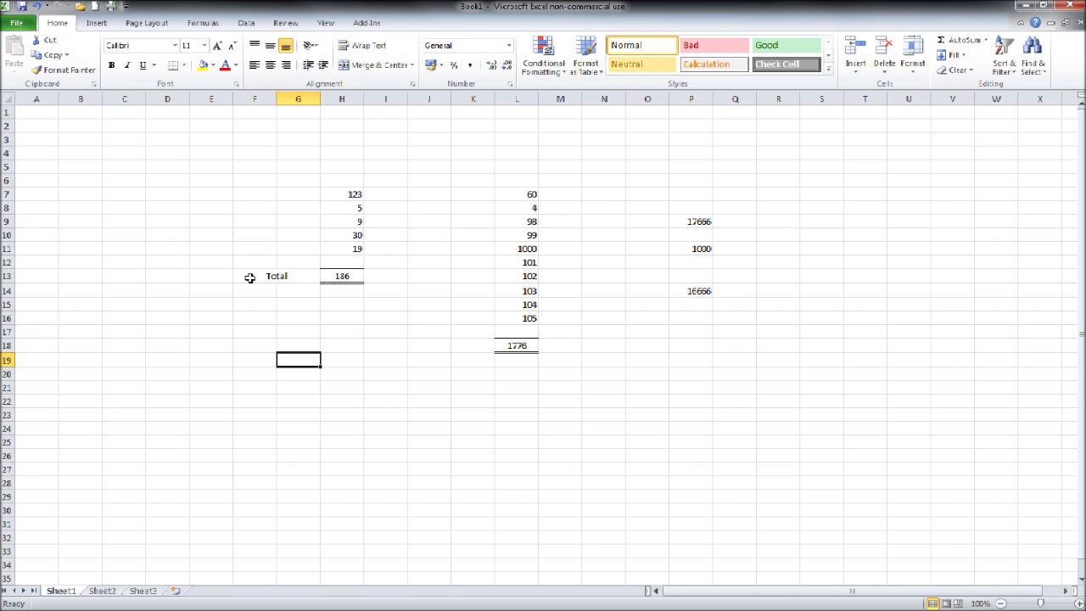
Step: Right-align the Total label in the merged cell F13:G13
left_click(259, 277)
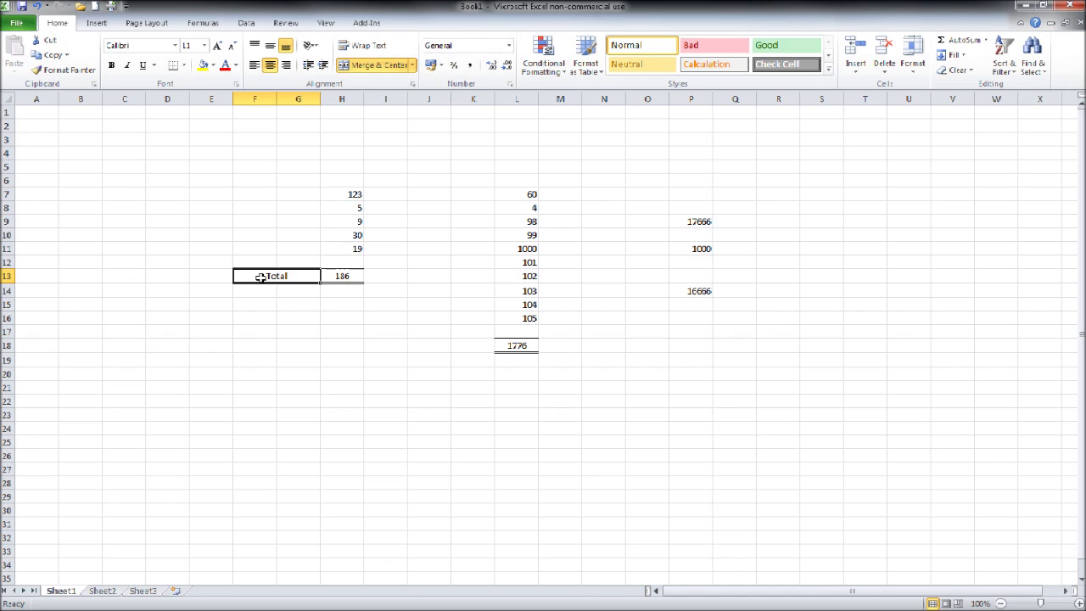
left_click(285, 65)
key("ctrl+z")
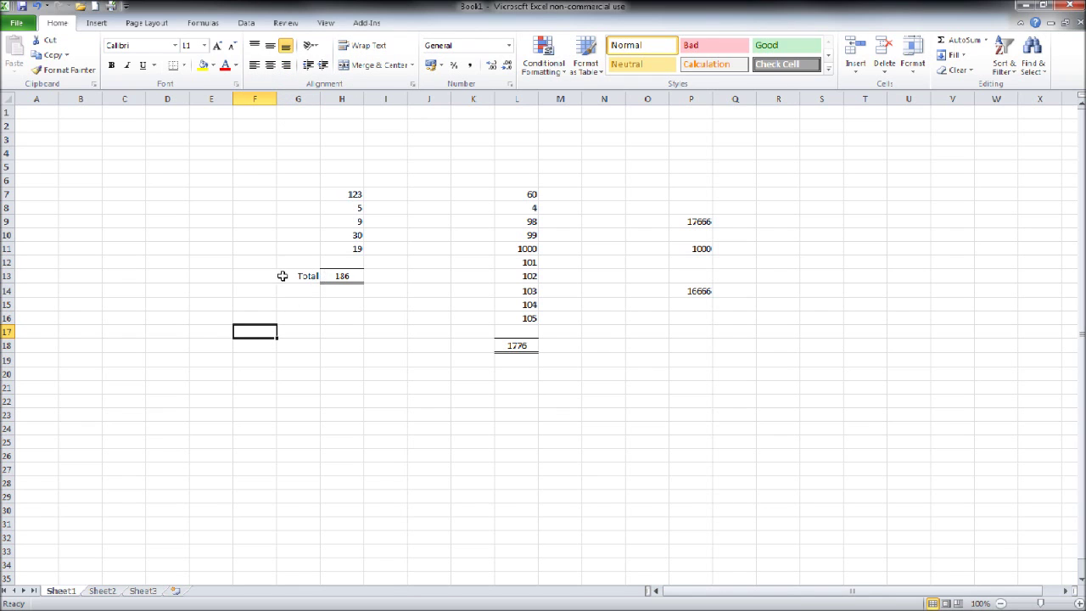
Step: Make the Total label and its sum in F13:H13 bold
left_click_drag(281, 275, 335, 278)
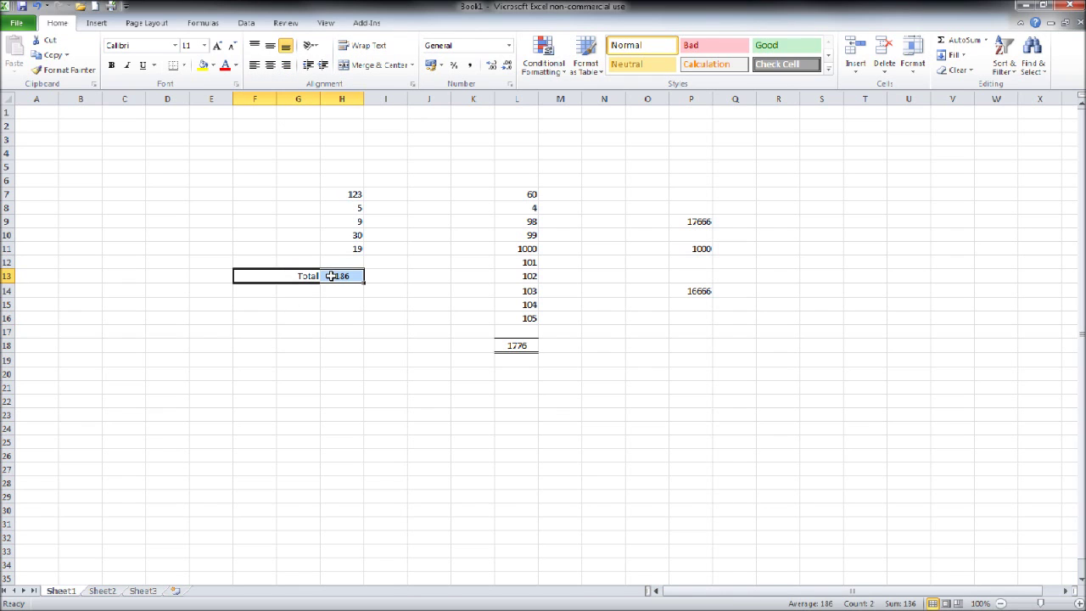
left_click(112, 66)
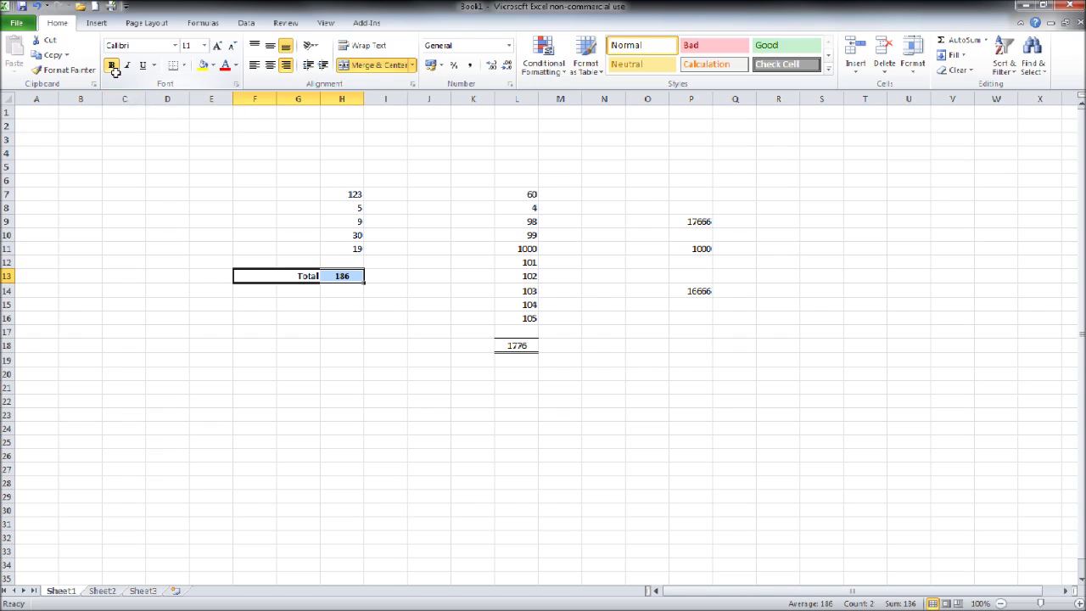
left_click(152, 221)
left_click(284, 275)
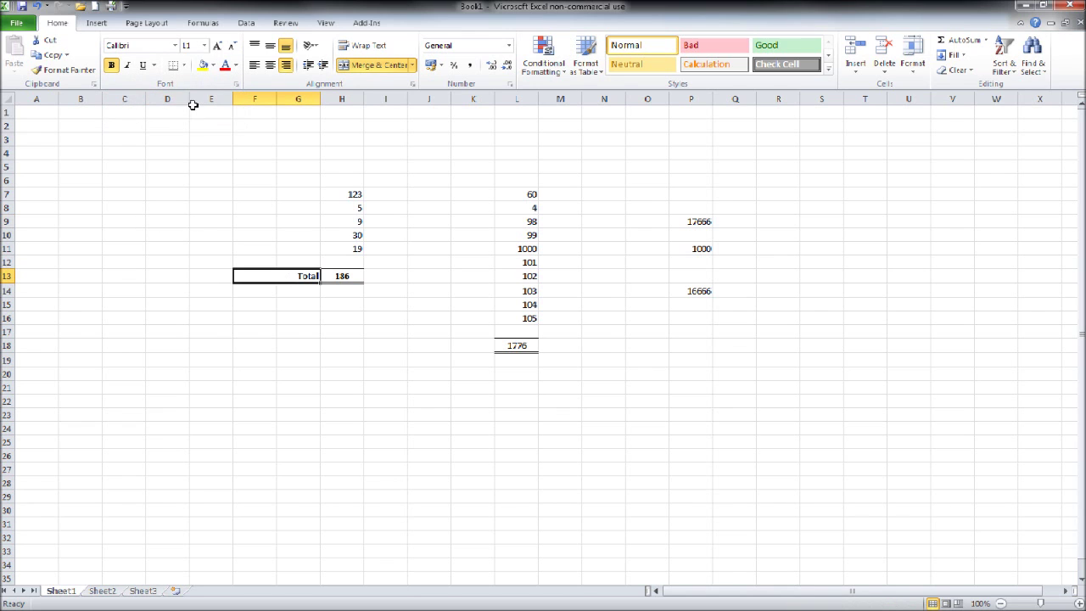
Step: Underline the Total label in the merged cell F13:G13 and change its text to Sub-Total
left_click(143, 65)
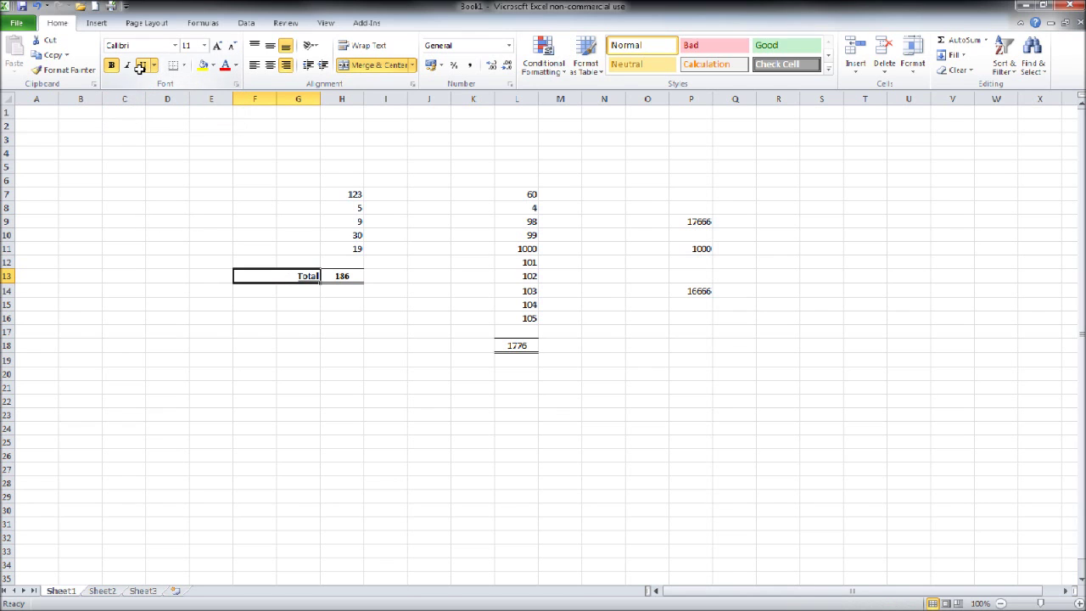
left_click(182, 234)
left_click(284, 276)
double_click(313, 282)
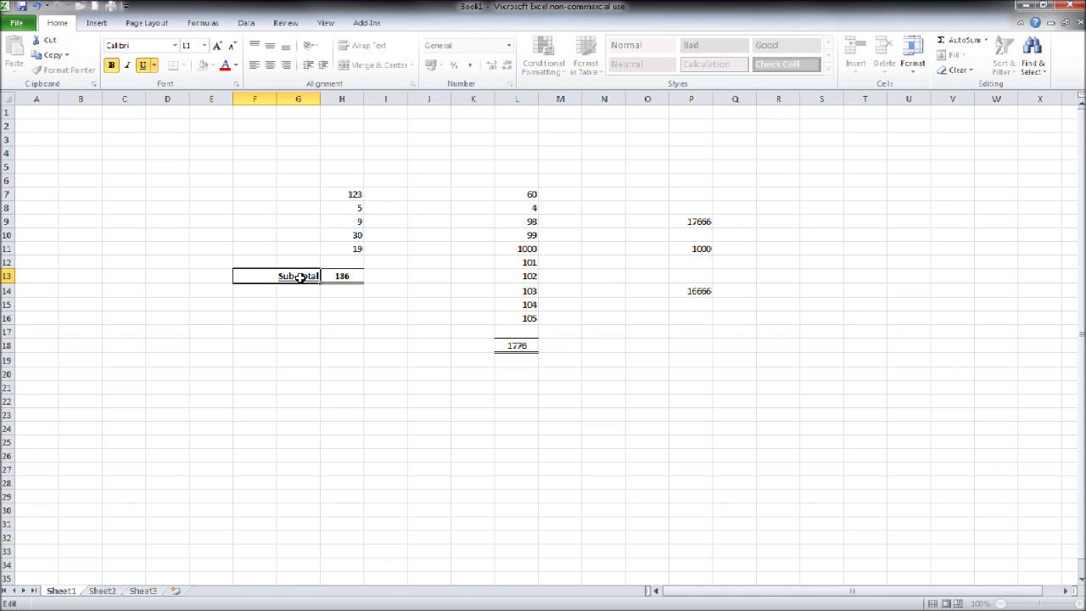
key("Return")
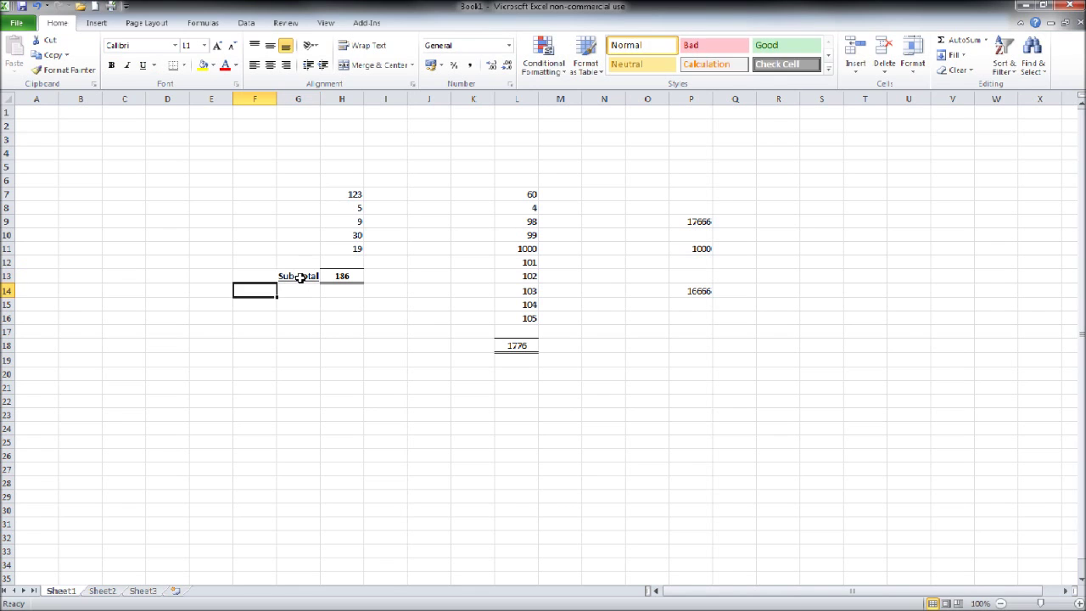
Step: Enter the formula =H13+L18-P14 in cell I23 to add the first two sums and subtract the third result
left_click(781, 344)
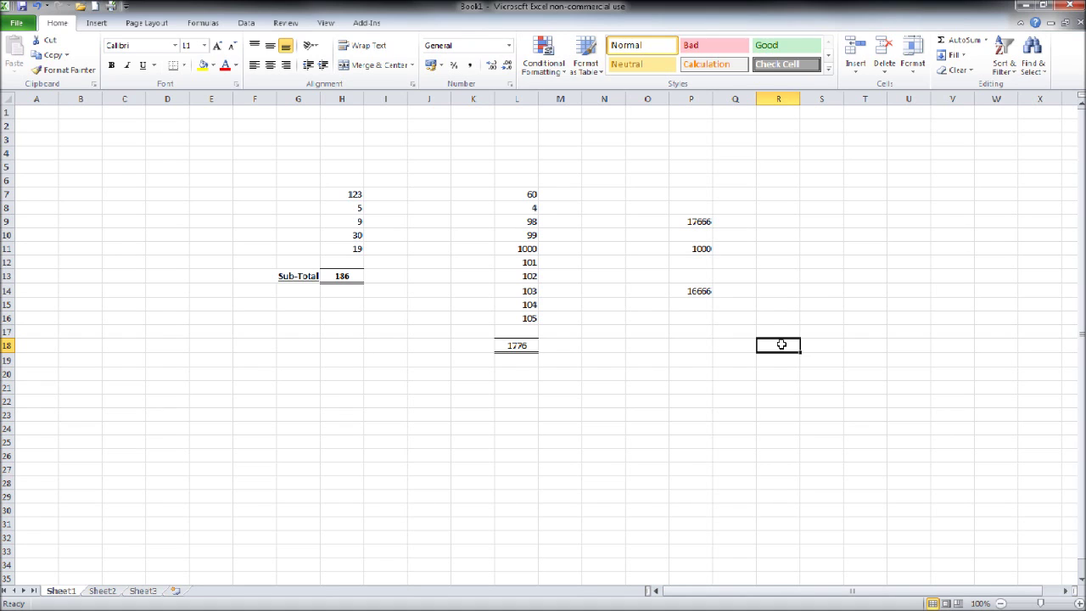
left_click(379, 415)
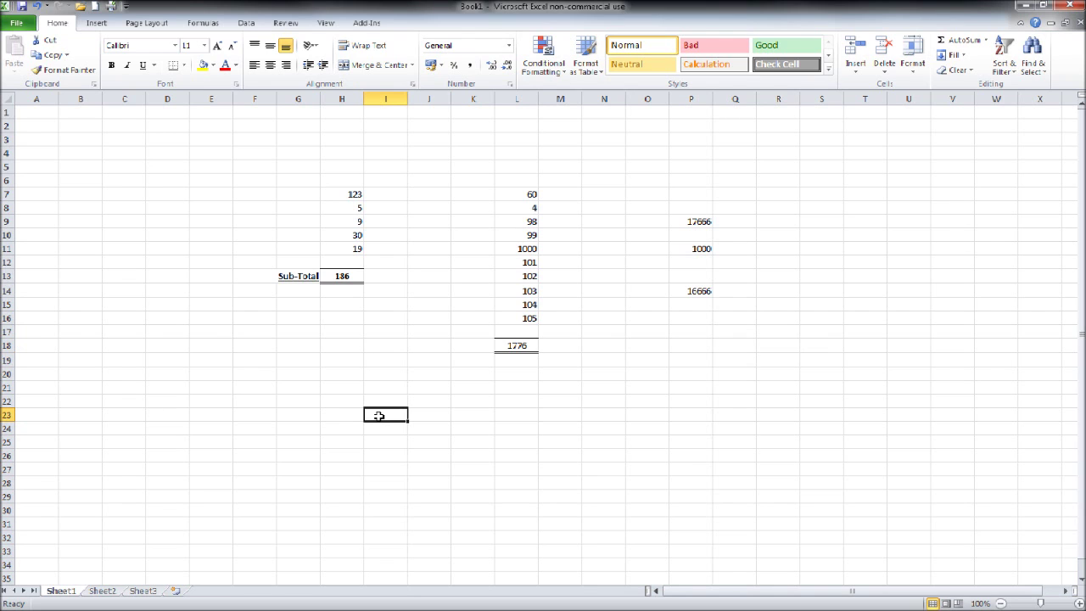
type("=")
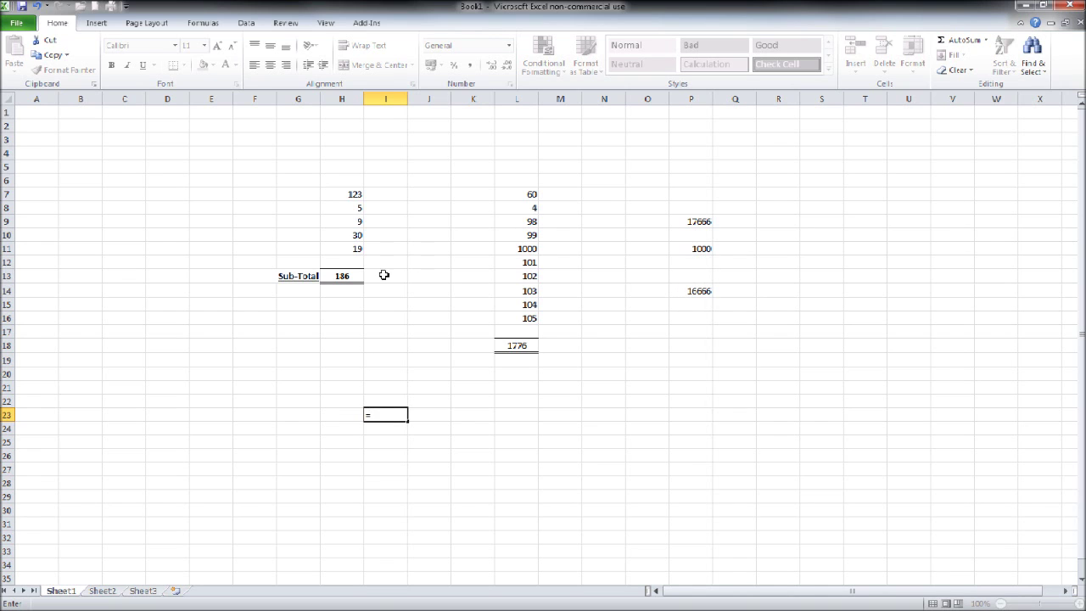
left_click(349, 275)
type("+")
left_click(526, 346)
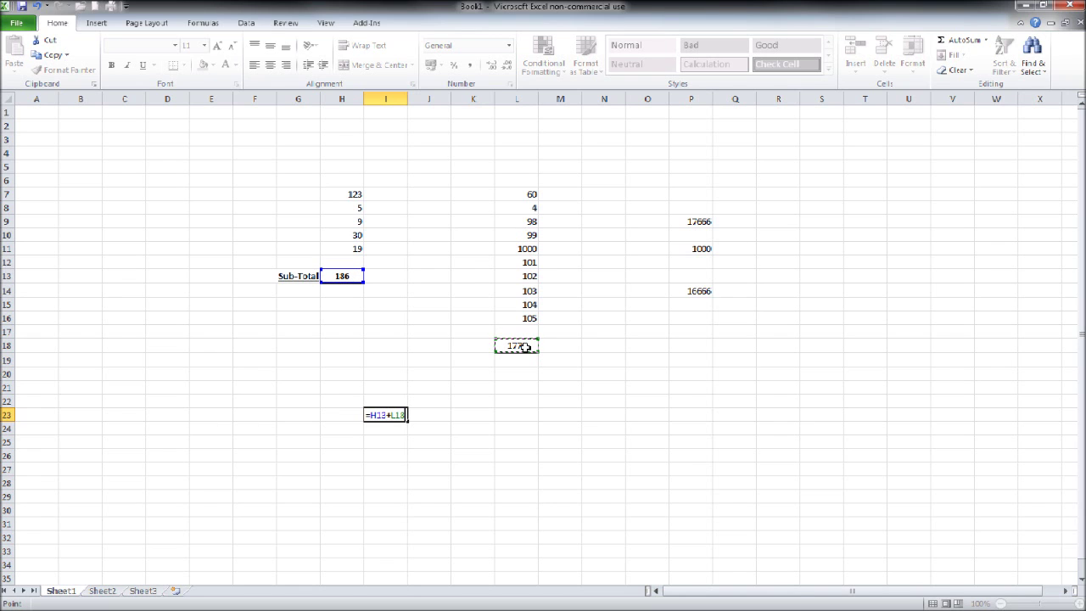
type("-")
left_click(701, 291)
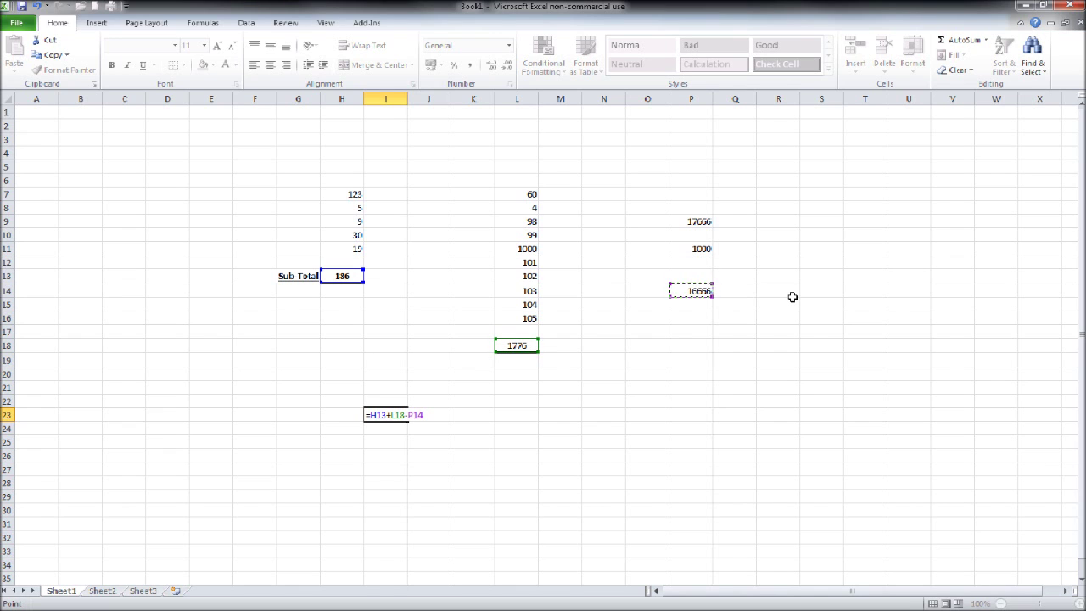
key("Return")
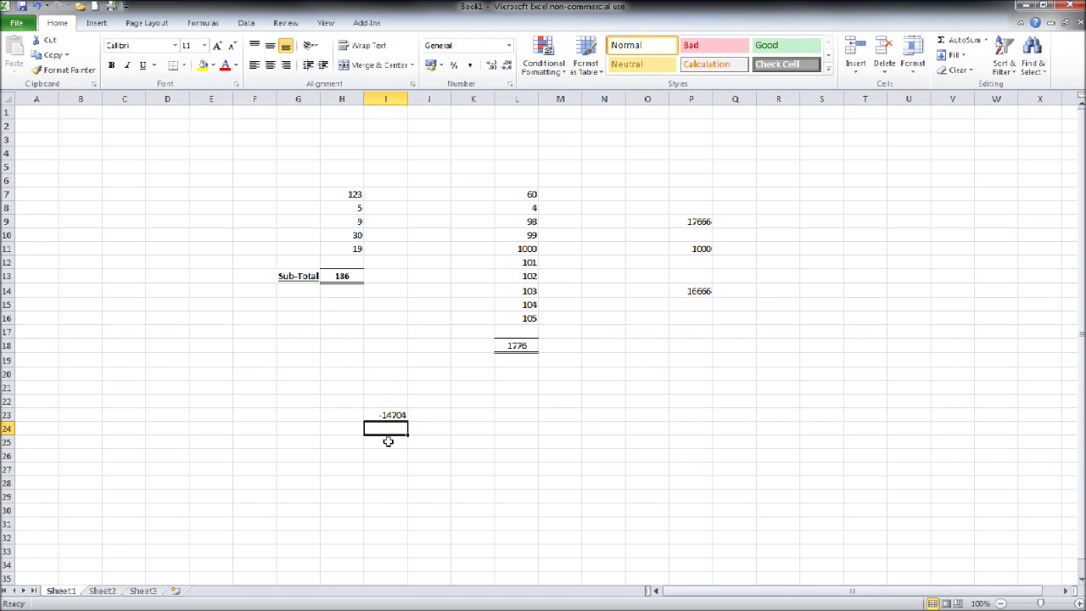
Step: Change the value in cell L7 to 70
left_click(523, 221)
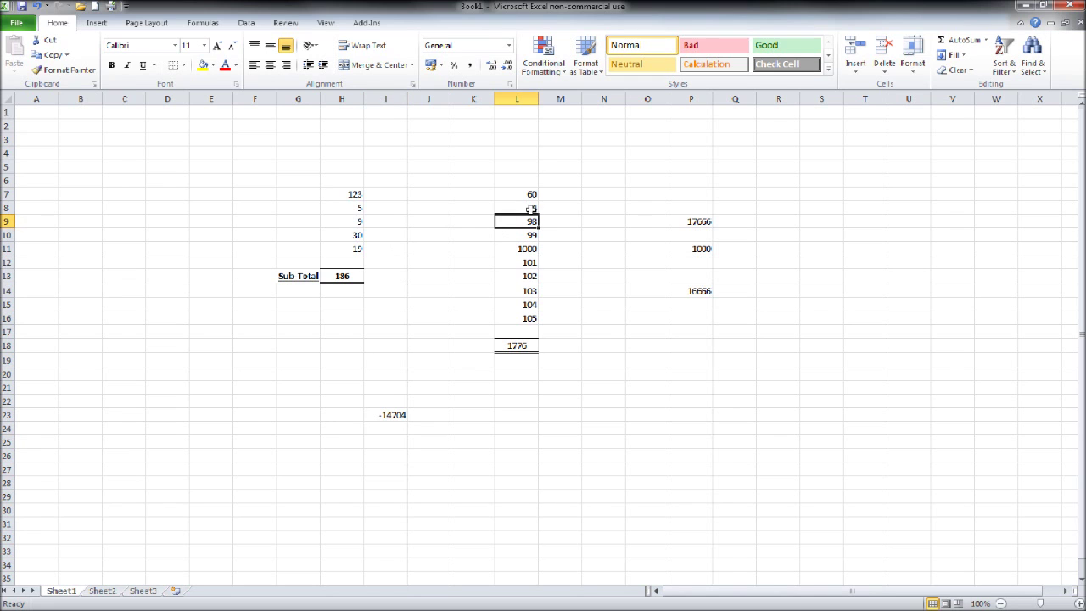
left_click(531, 209)
left_click(536, 194)
type("70")
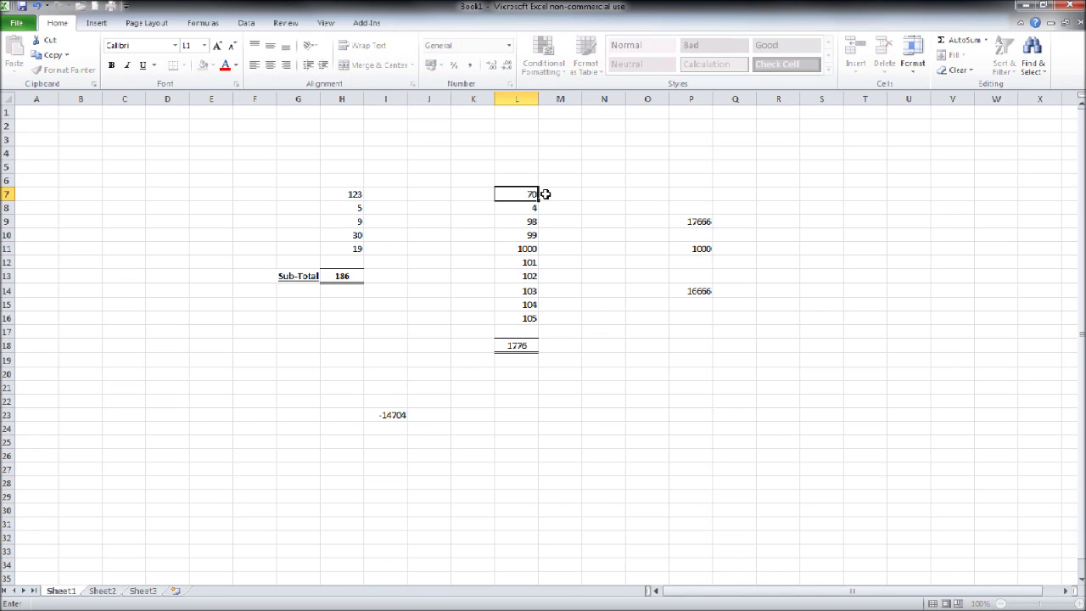
key("Return")
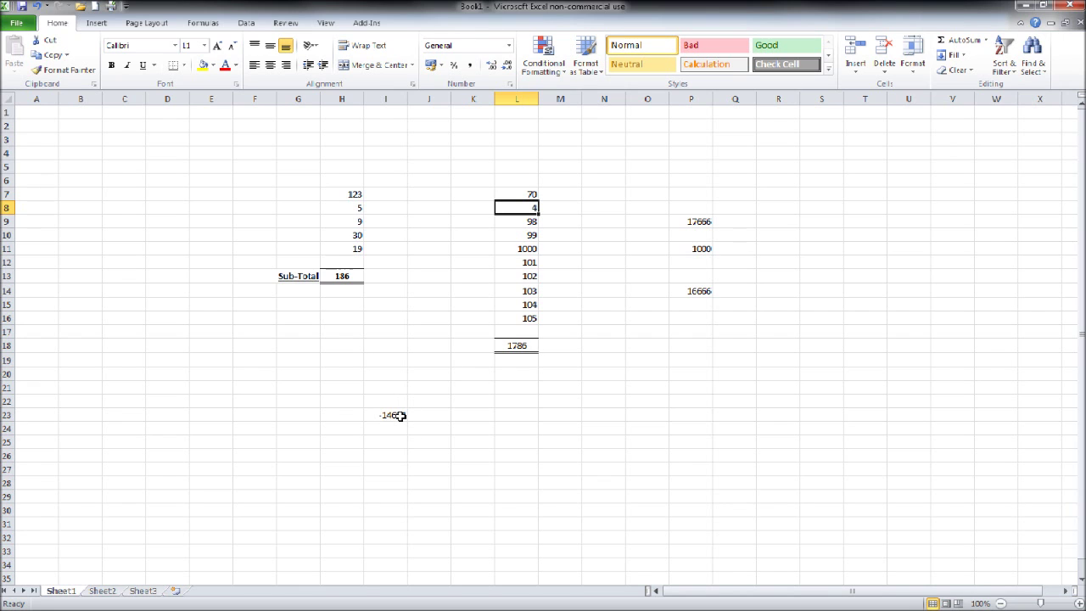
left_click_drag(776, 496, 329, 206)
left_click(375, 316)
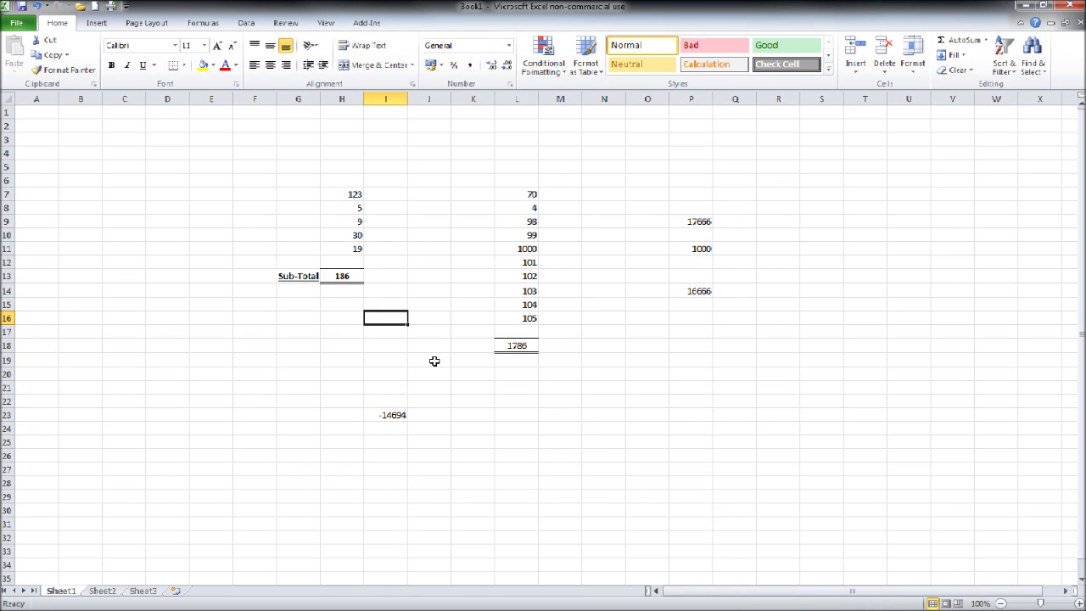
Step: Format cell I23 with a thick top border and a bottom border
right_click(392, 415)
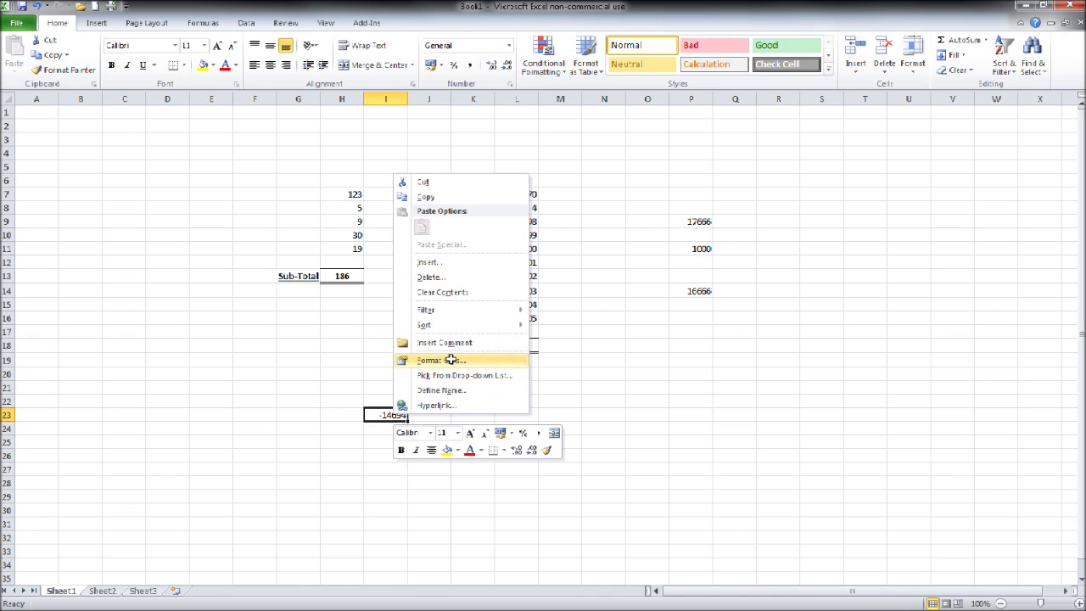
left_click(440, 360)
left_click(358, 333)
left_click(463, 353)
left_click(504, 363)
left_click(492, 340)
left_click(355, 323)
left_click(475, 316)
left_click(536, 493)
Step: Merge cells F23:H23, right-align the merged cell, and enter the label Grand Total
left_click_drag(249, 416, 346, 416)
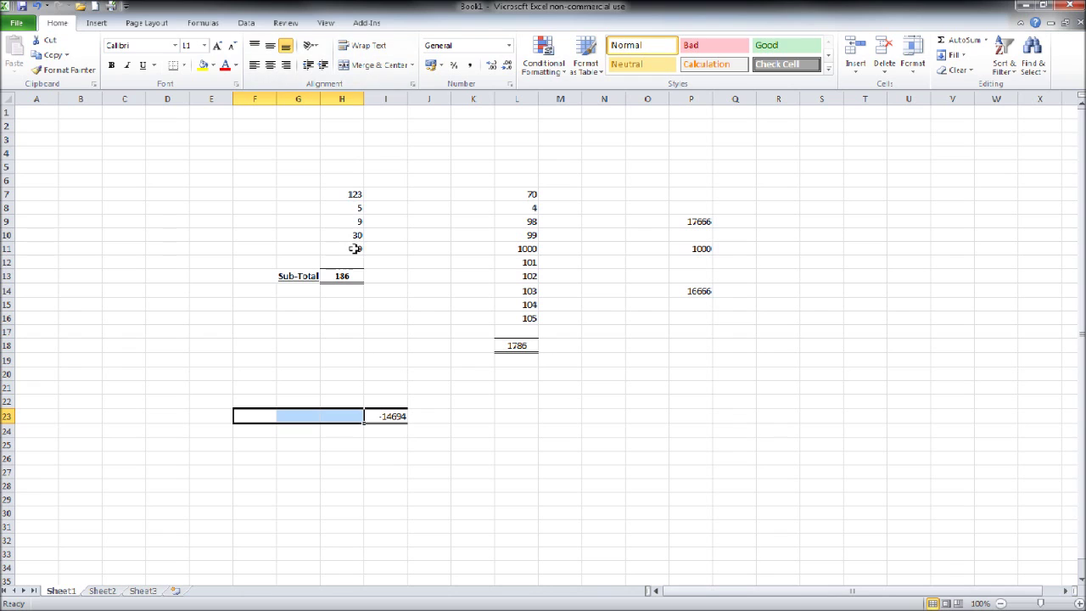
left_click(373, 65)
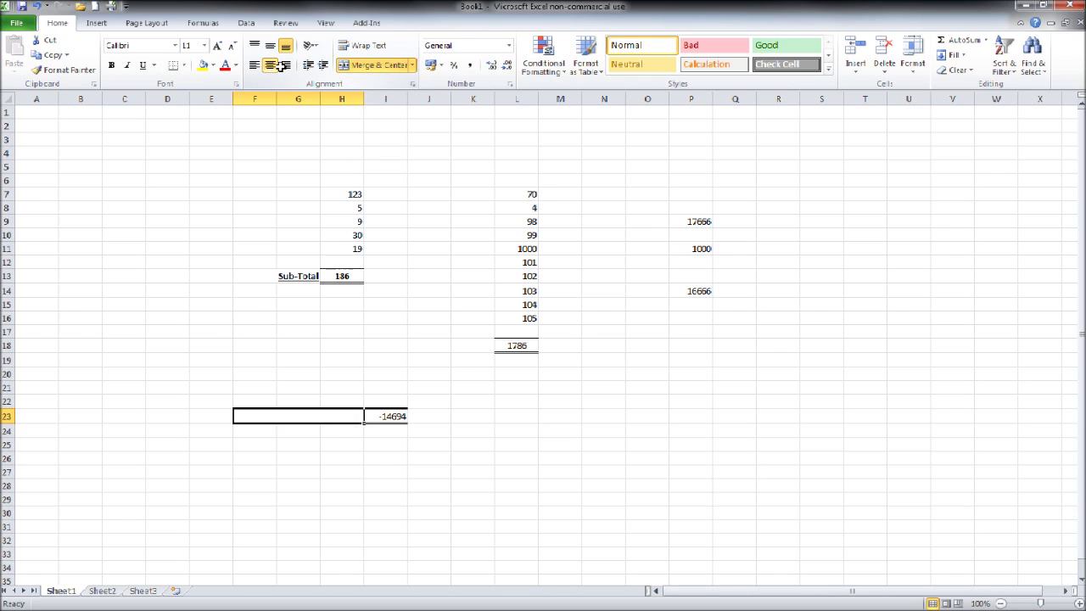
left_click(286, 66)
type("G")
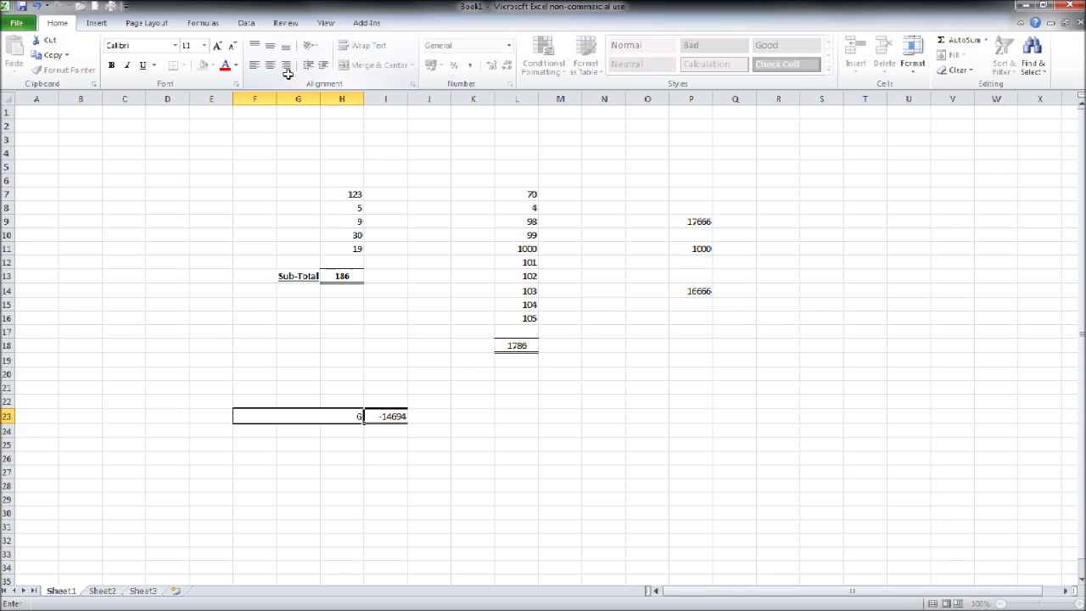
type("rand Total")
key("Return")
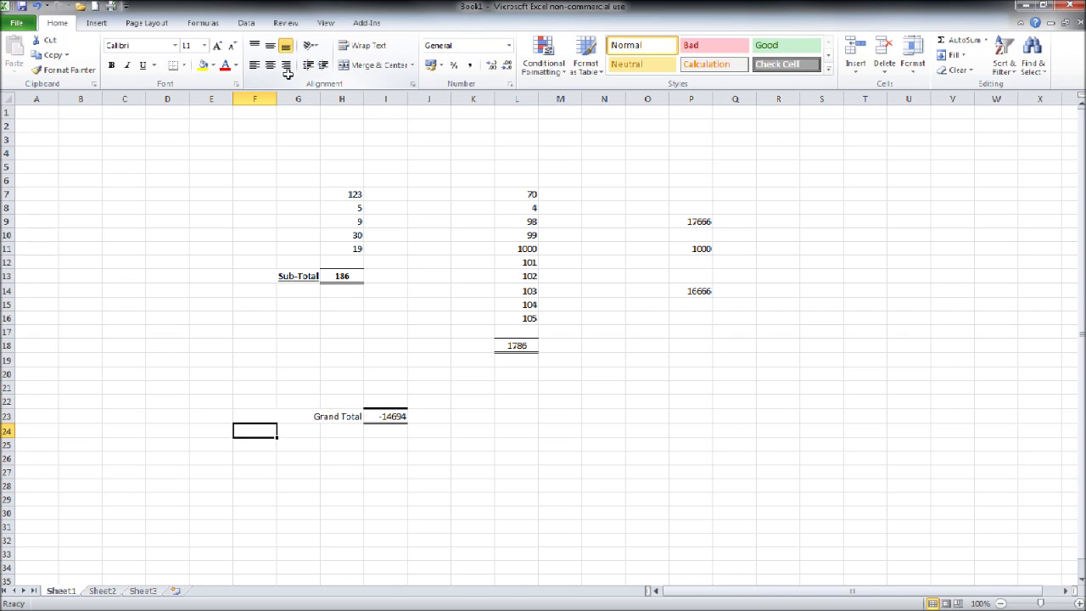